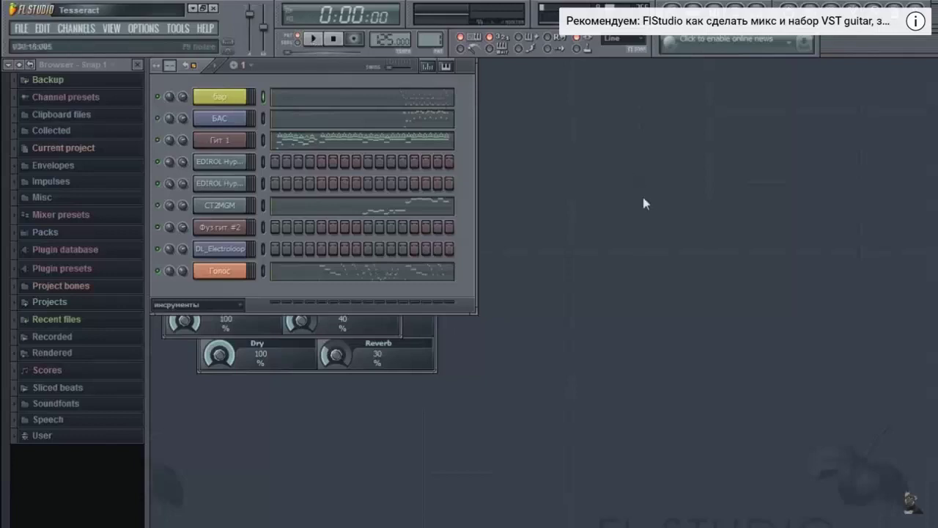
Play the project and inspect the Kontakt instruments loaded on the Голос and Гит 1 channels.
{"action": "left_click", "coordinate": [313, 41]}
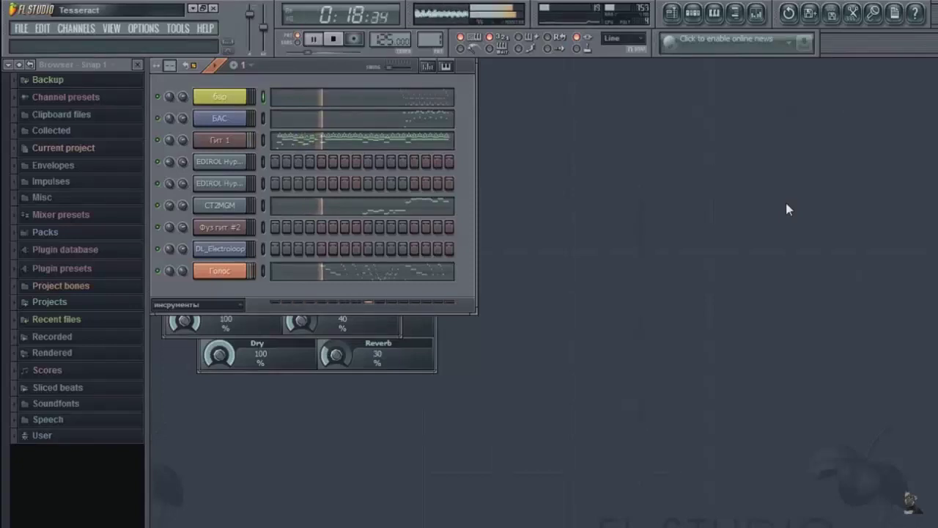
{"action": "left_click", "coordinate": [220, 272]}
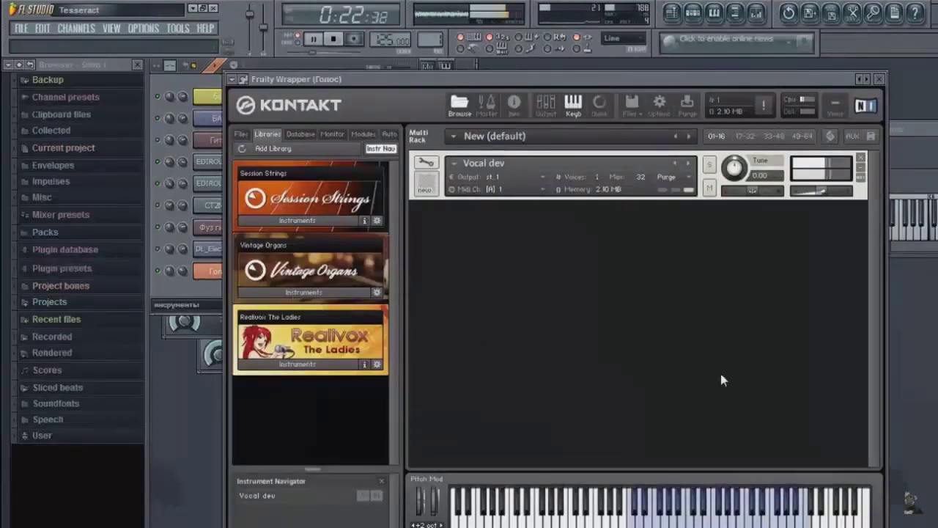
{"action": "left_click", "coordinate": [879, 79]}
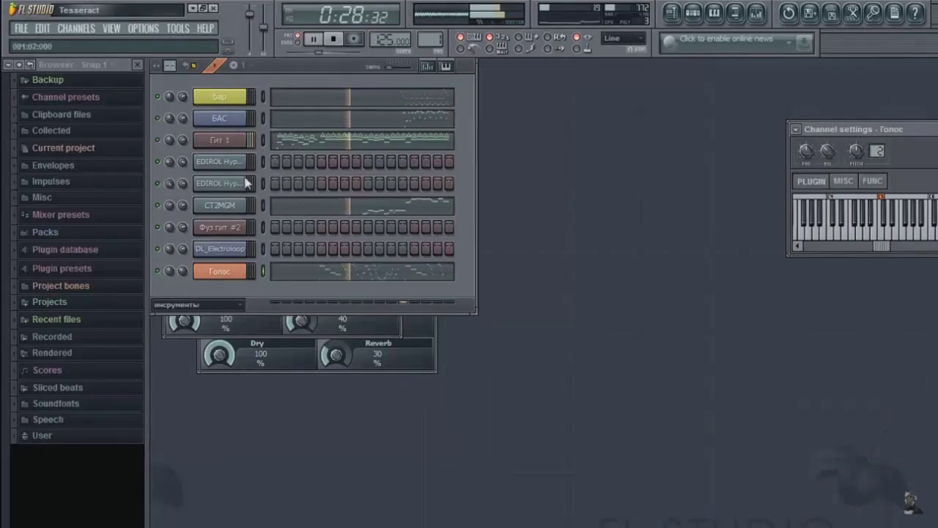
{"action": "left_click", "coordinate": [211, 140]}
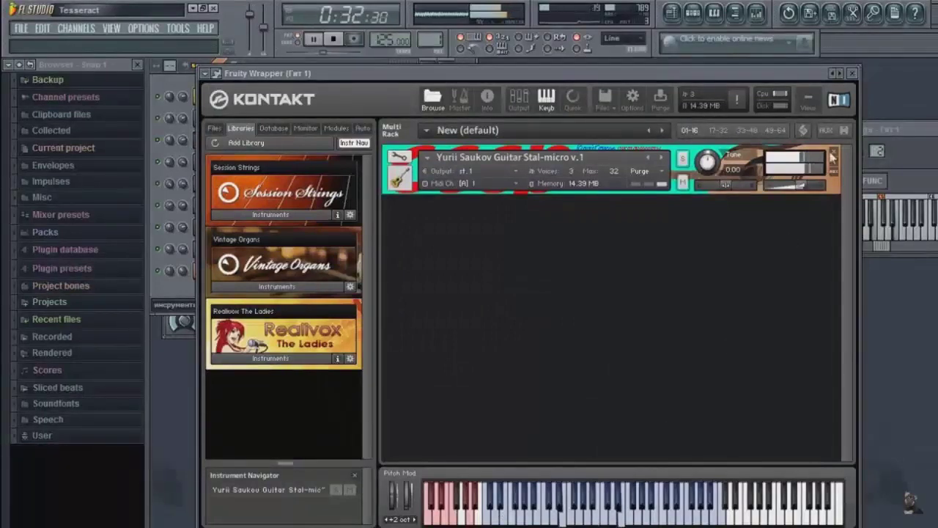
{"action": "left_click", "coordinate": [854, 74]}
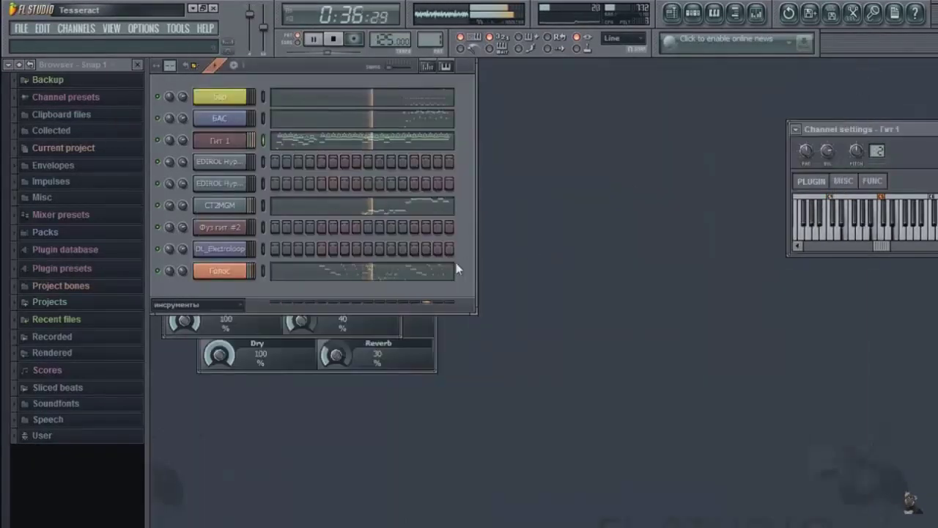
Inspect the CT2MGM and бар channel instruments during playback, and stop the song.
{"action": "left_click", "coordinate": [219, 206]}
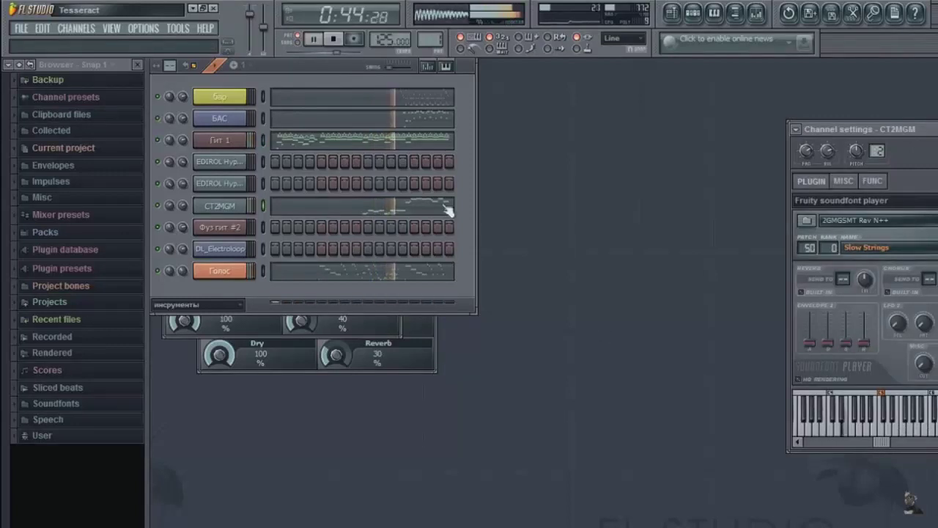
{"action": "left_click", "coordinate": [226, 98]}
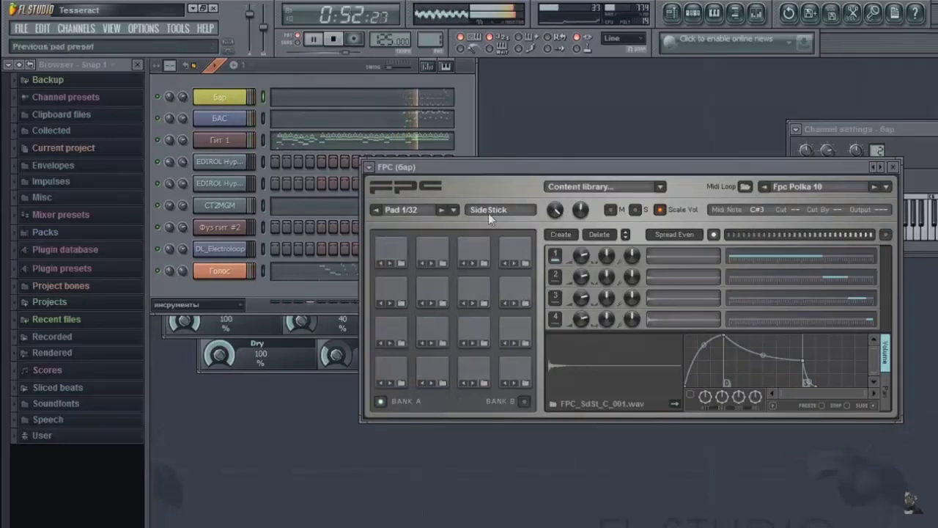
{"action": "left_click", "coordinate": [313, 84]}
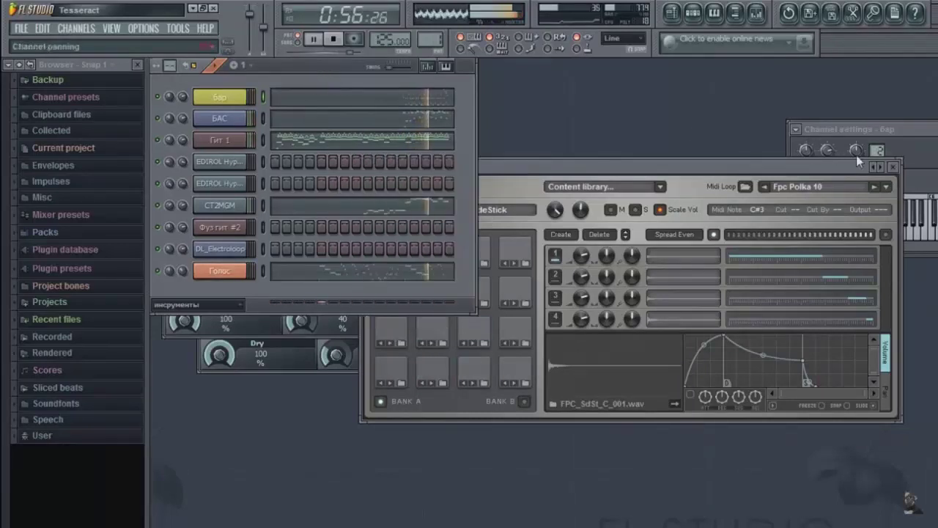
{"action": "left_click", "coordinate": [894, 168]}
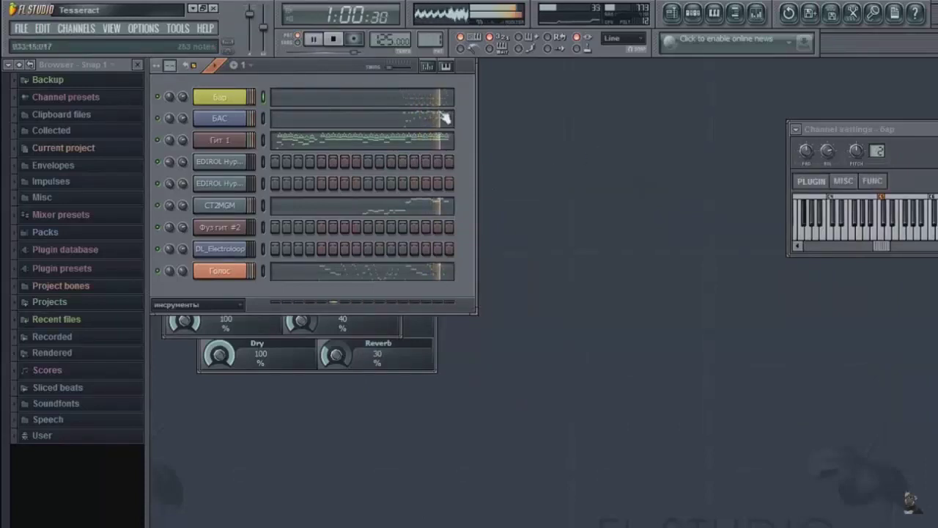
{"action": "left_click", "coordinate": [315, 43]}
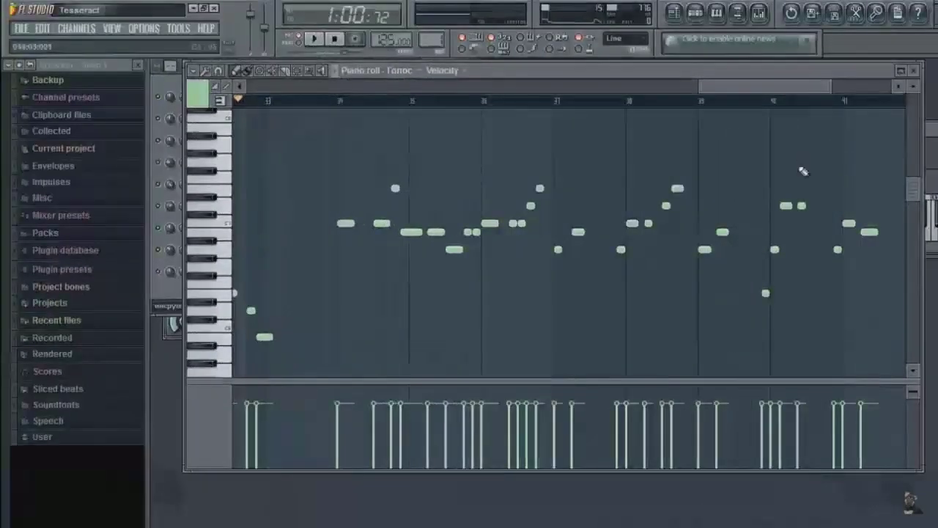
Play the Голос melody in the piano roll from just before bar 34 and pause at its end.
{"action": "left_click", "coordinate": [329, 103]}
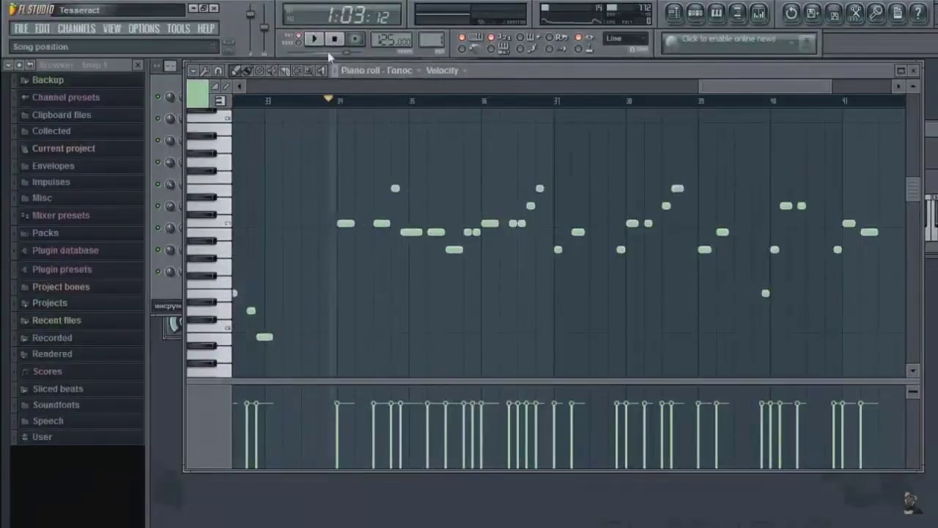
{"action": "left_click", "coordinate": [314, 39]}
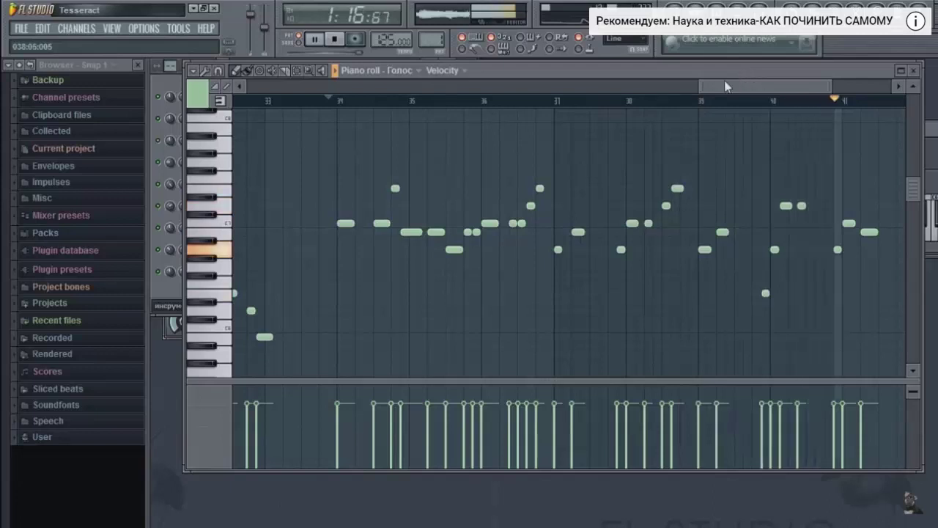
{"action": "left_click", "coordinate": [314, 39]}
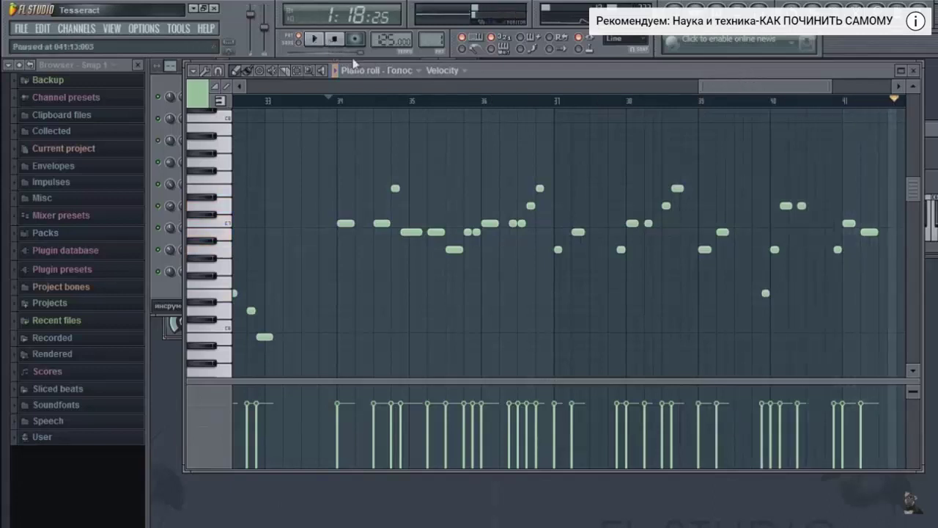
Review the бар drum part in the piano roll and play it from just before bar 33.
{"action": "left_click_drag", "start_coordinate": [781, 91], "coordinate": [790, 91]}
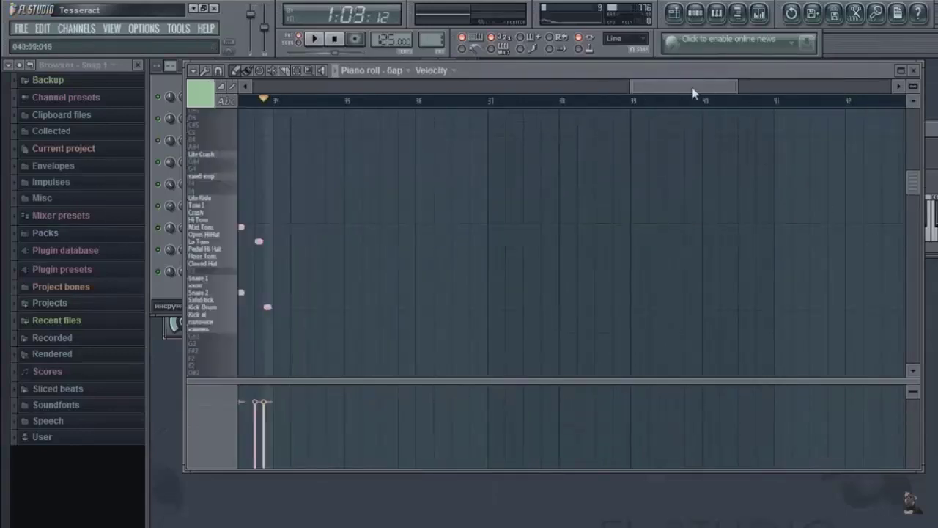
{"action": "left_click_drag", "start_coordinate": [692, 92], "coordinate": [689, 93]}
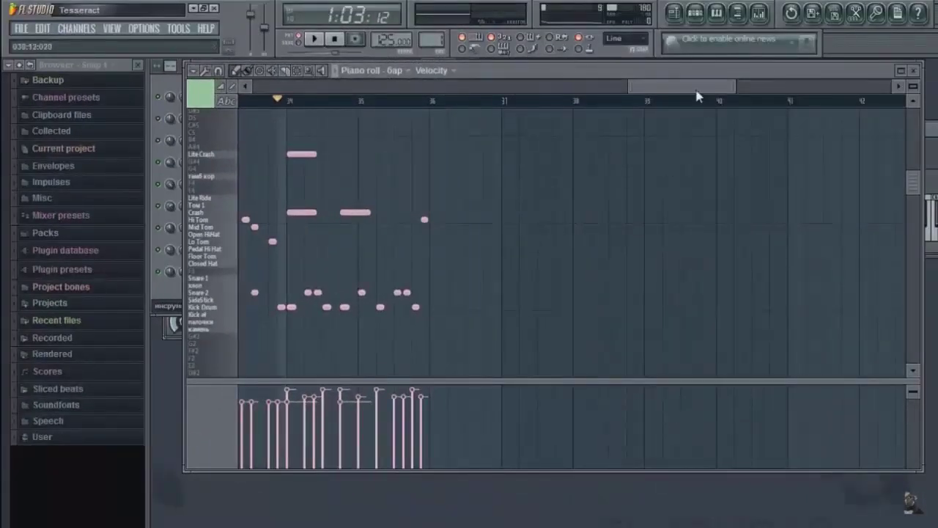
{"action": "left_click_drag", "start_coordinate": [696, 96], "coordinate": [686, 97]}
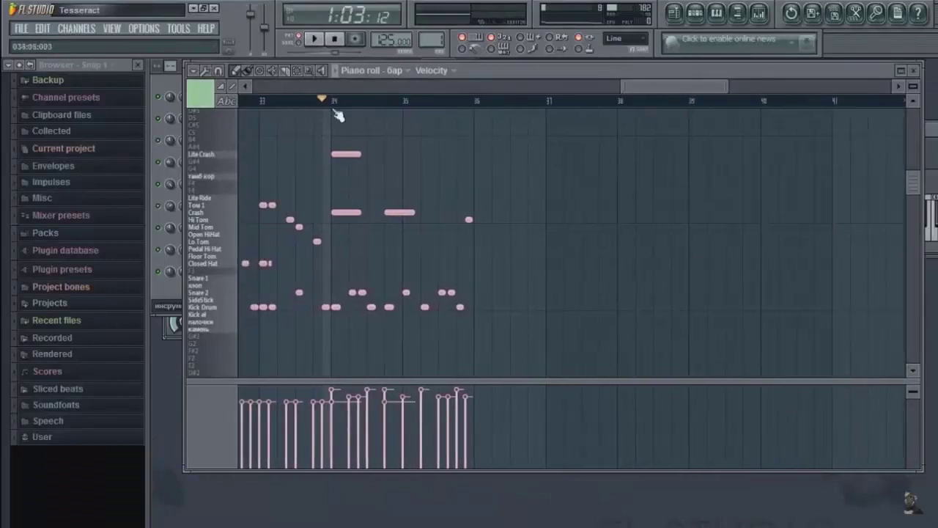
{"action": "left_click", "coordinate": [257, 99]}
{"action": "key", "text": "space"}
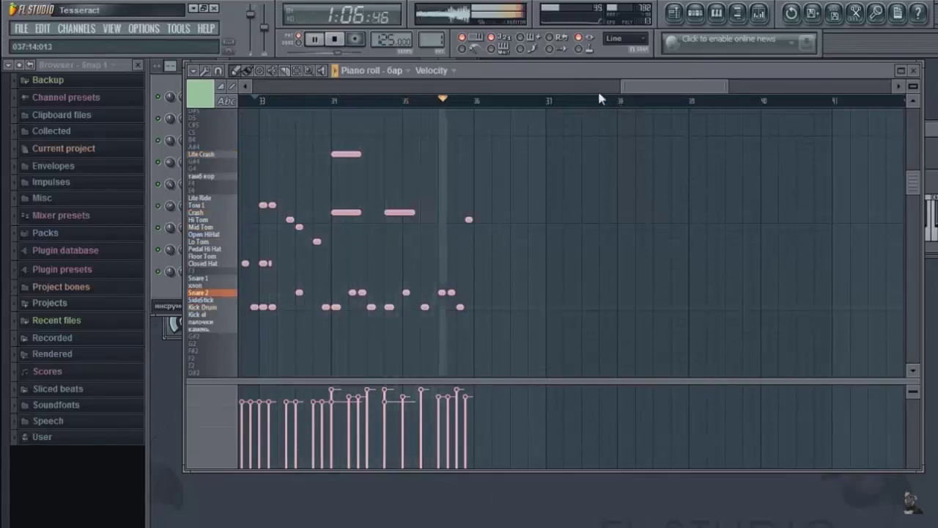
{"action": "key", "text": "space"}
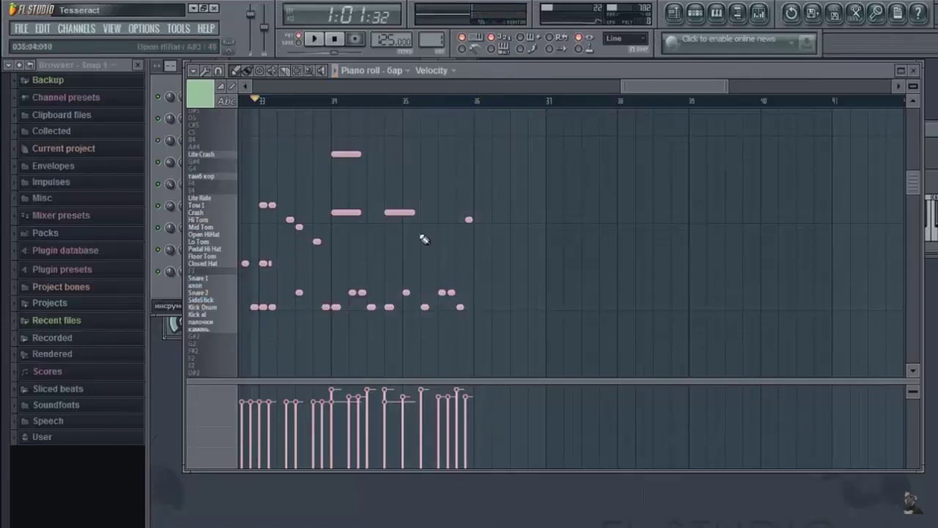
Mute the Голос channel and listen to the drum part from just before bar 33 without the voice.
{"action": "left_click", "coordinate": [169, 284]}
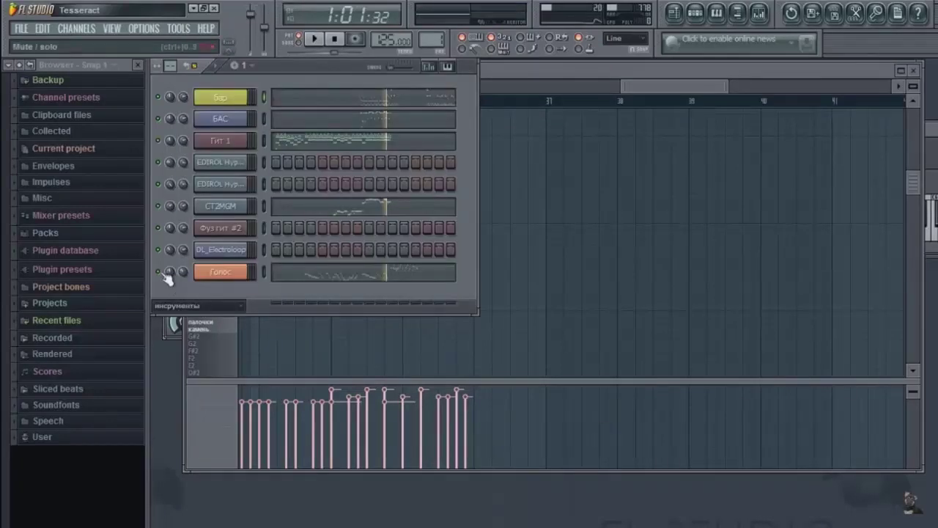
{"action": "left_click", "coordinate": [640, 72]}
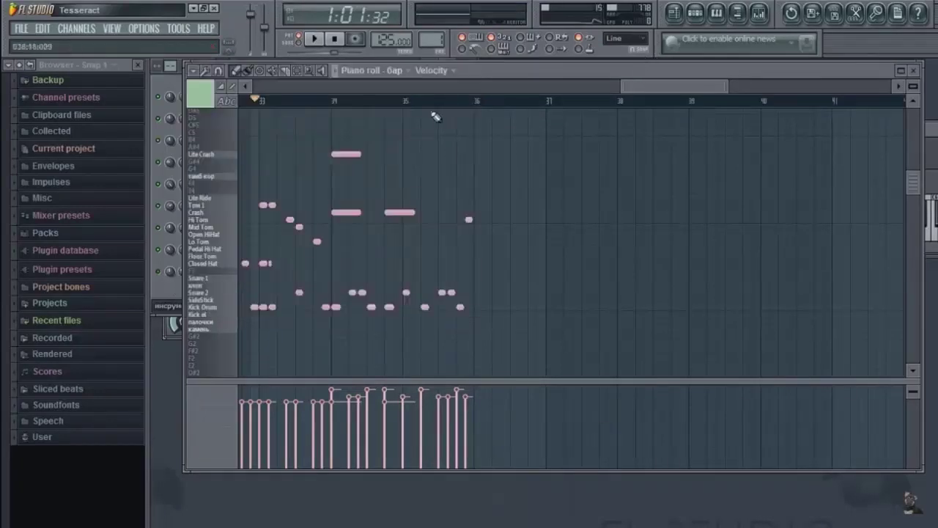
{"action": "key", "text": "space"}
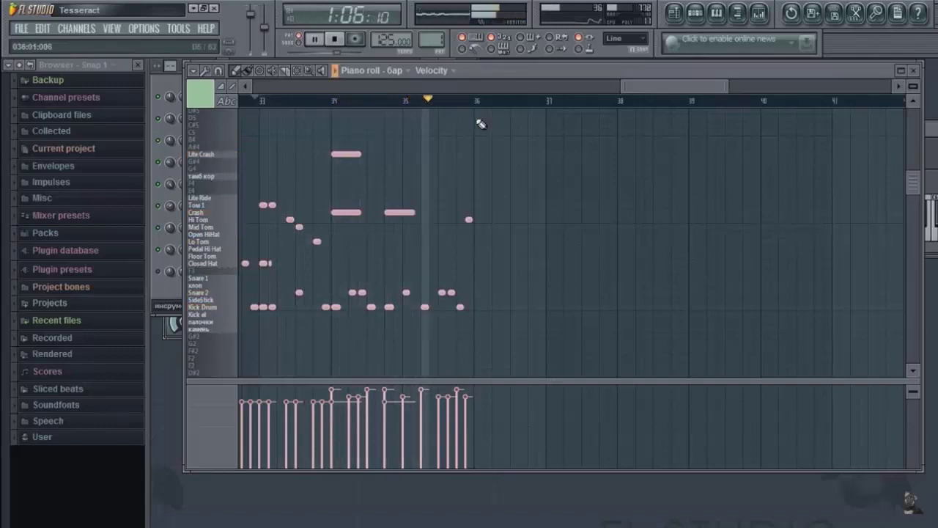
{"action": "key", "text": "space"}
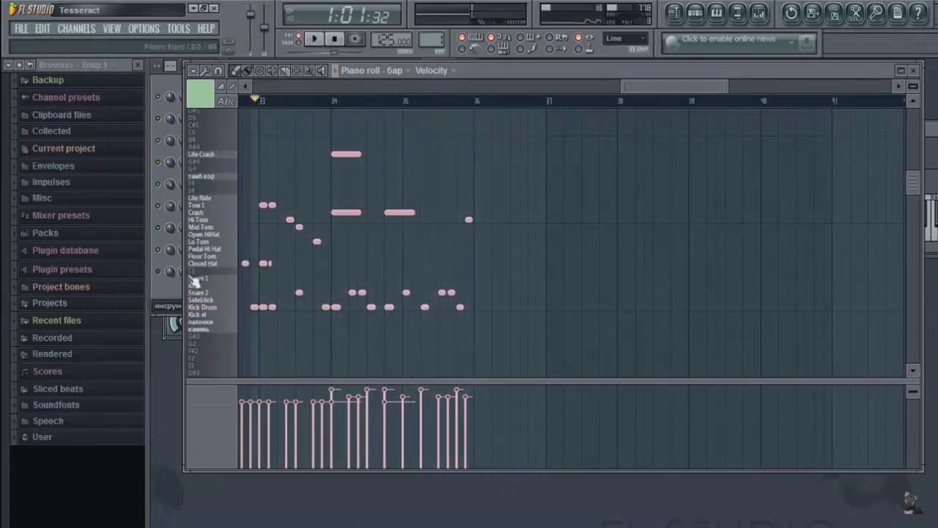
Review the drum notes from bar 34 through bar 41 and play them without the Голос channel.
{"action": "left_click", "coordinate": [166, 277]}
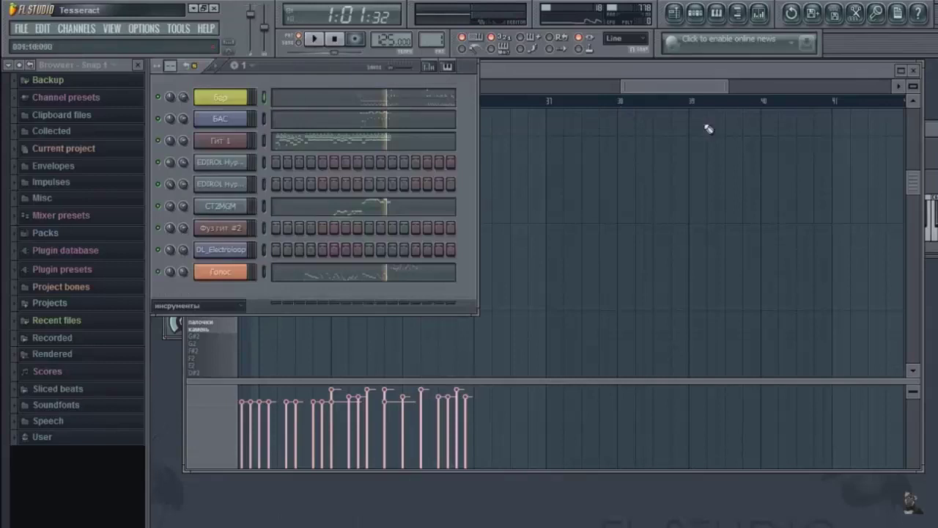
{"action": "left_click", "coordinate": [696, 78]}
{"action": "mouse_move", "coordinate": [694, 91]}
{"action": "left_mouse_down"}
{"action": "mouse_move", "coordinate": [712, 90]}
{"action": "mouse_move", "coordinate": [704, 93]}
{"action": "left_mouse_up"}
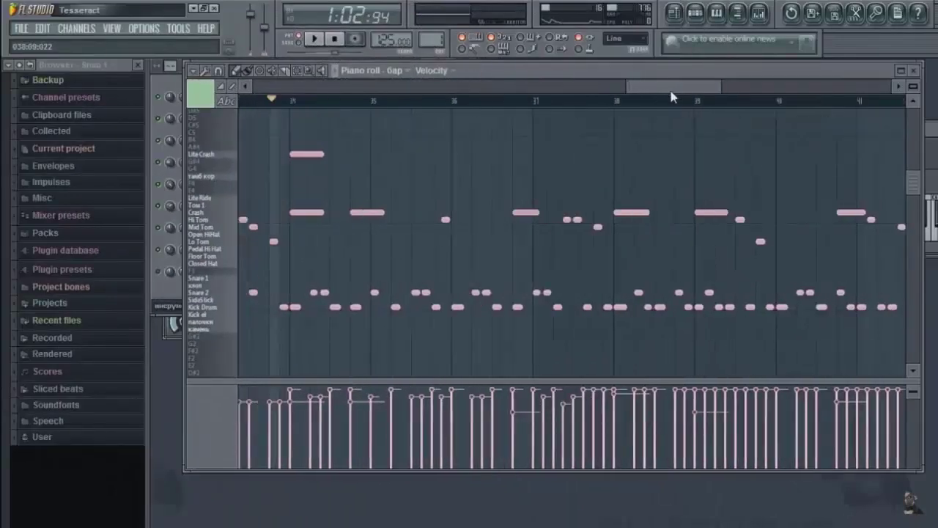
{"action": "scroll", "coordinate": [672, 97], "scroll_direction": "left", "scroll_amount": 1}
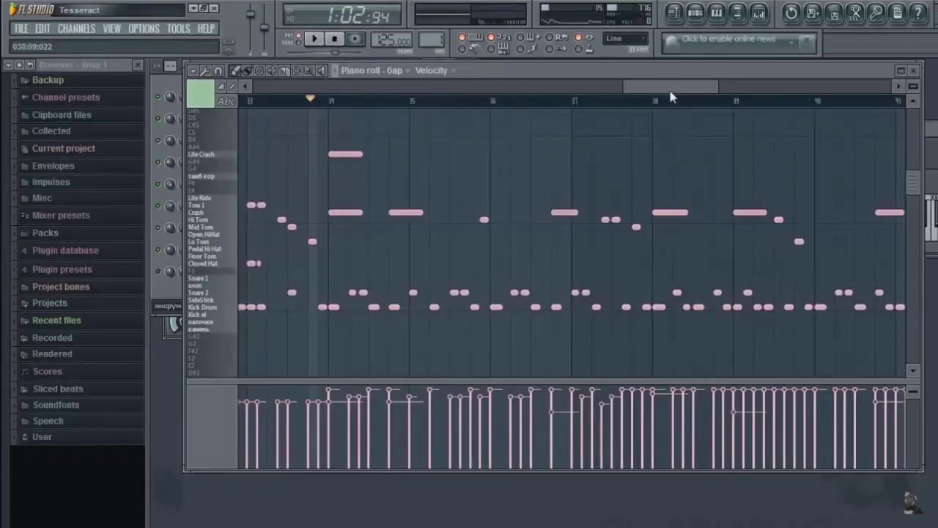
{"action": "left_click", "coordinate": [313, 38]}
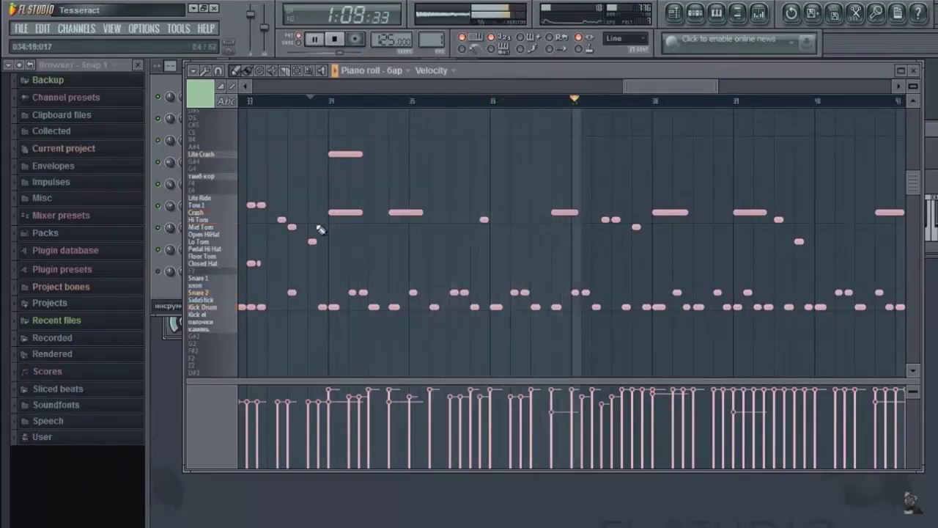
Unmute the Голос channel during playback and listen to the drum part together with the voice.
{"action": "left_click", "coordinate": [162, 278]}
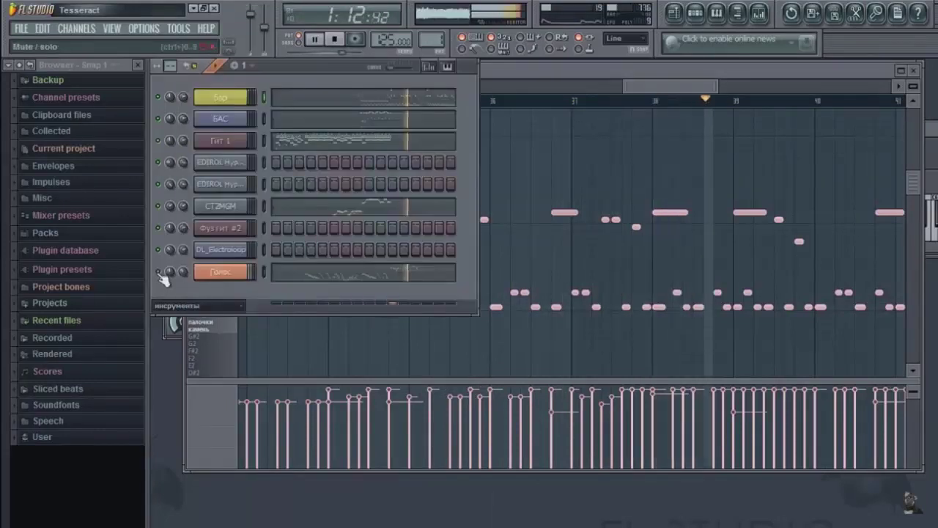
{"action": "left_click", "coordinate": [526, 71]}
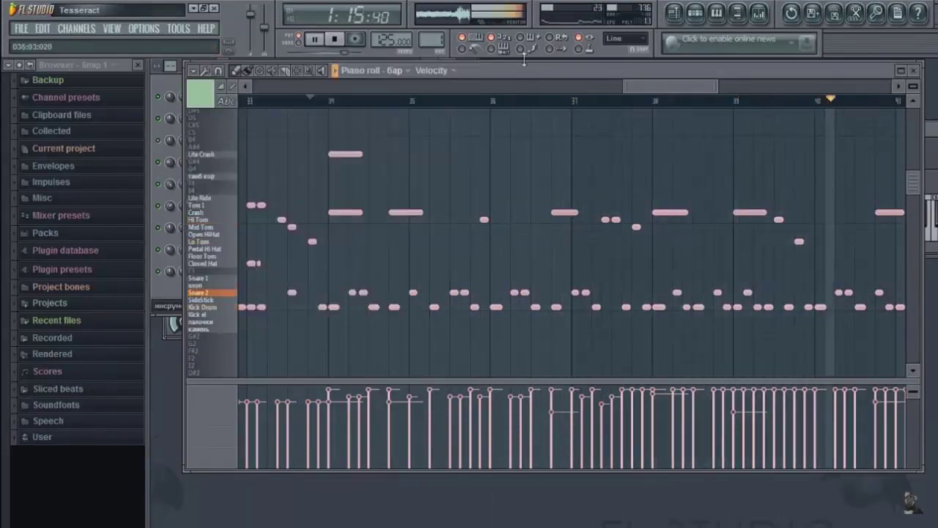
{"action": "left_click_drag", "start_coordinate": [661, 86], "coordinate": [677, 85]}
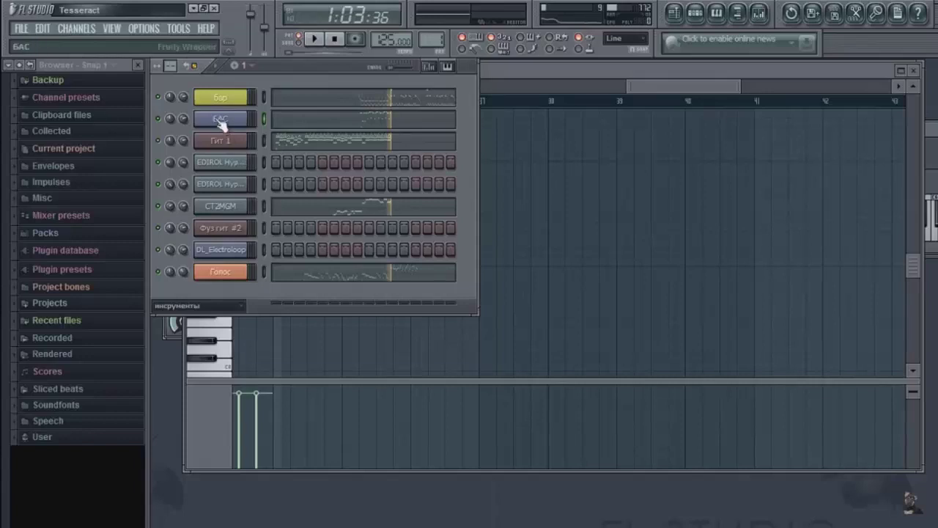
Play the БАС bass part in the piano roll from bar 34 to hear it against the chords, and stop.
{"action": "left_click", "coordinate": [578, 67]}
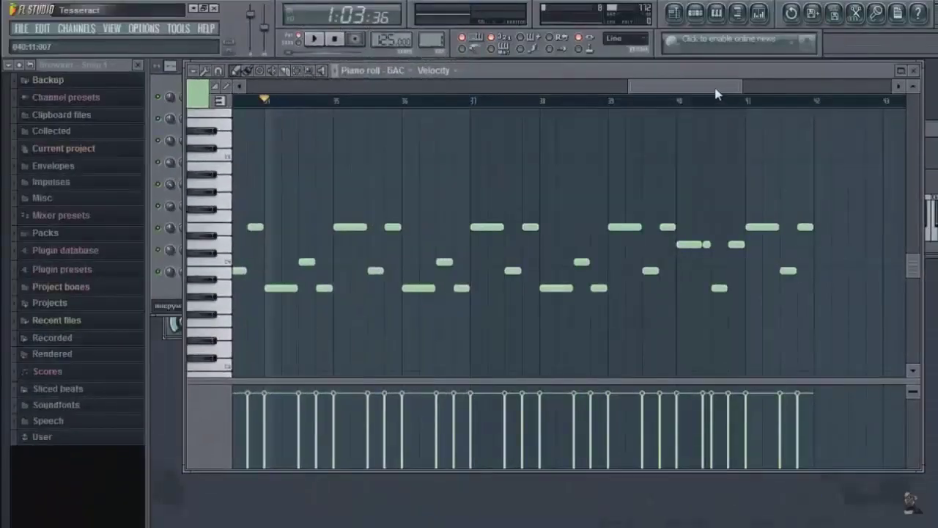
{"action": "left_click_drag", "start_coordinate": [715, 90], "coordinate": [711, 91]}
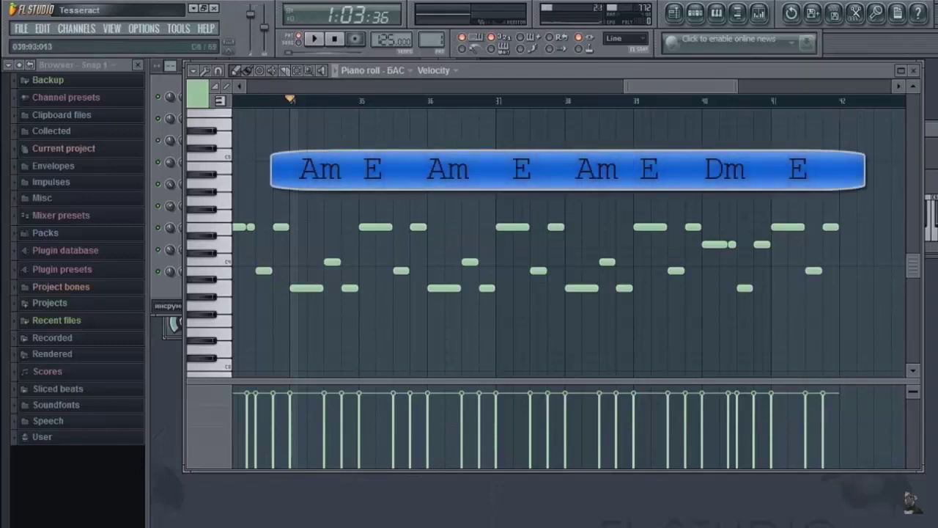
{"action": "key", "text": "space"}
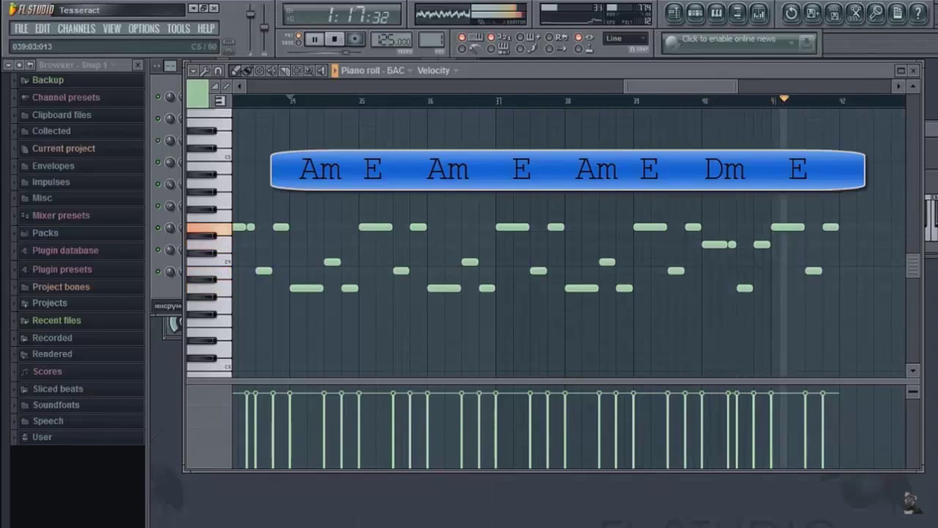
{"action": "key", "text": "space"}
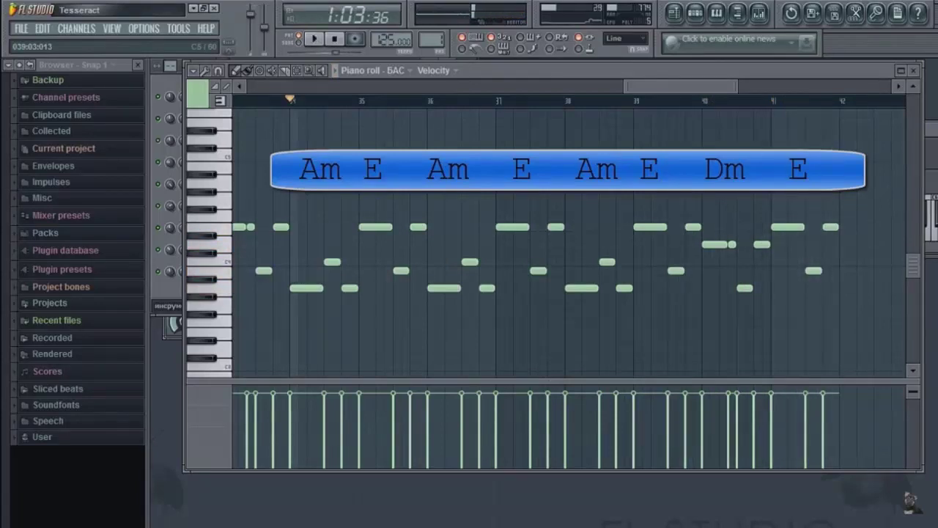
Audition individual bass notes in bars 34 and 35 of the БАС part.
{"action": "left_click", "coordinate": [308, 290]}
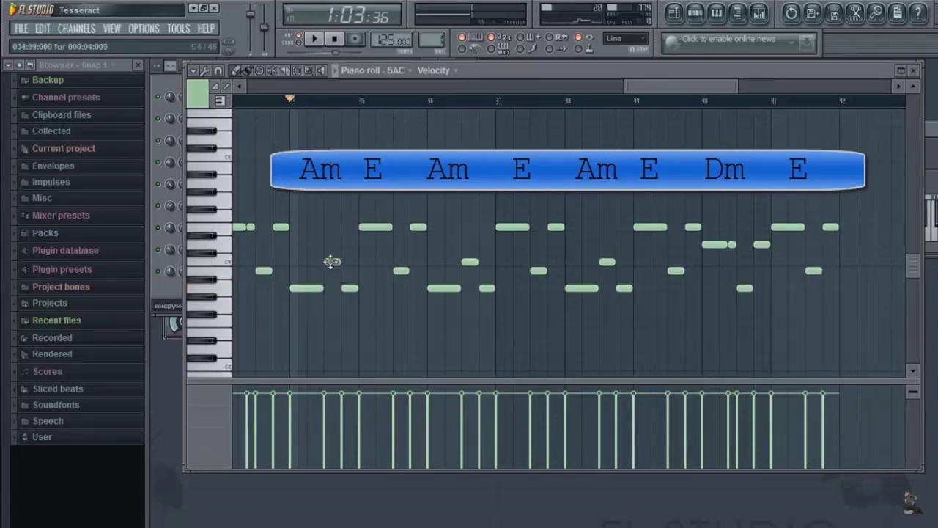
{"action": "left_click", "coordinate": [331, 262]}
{"action": "left_click", "coordinate": [394, 270]}
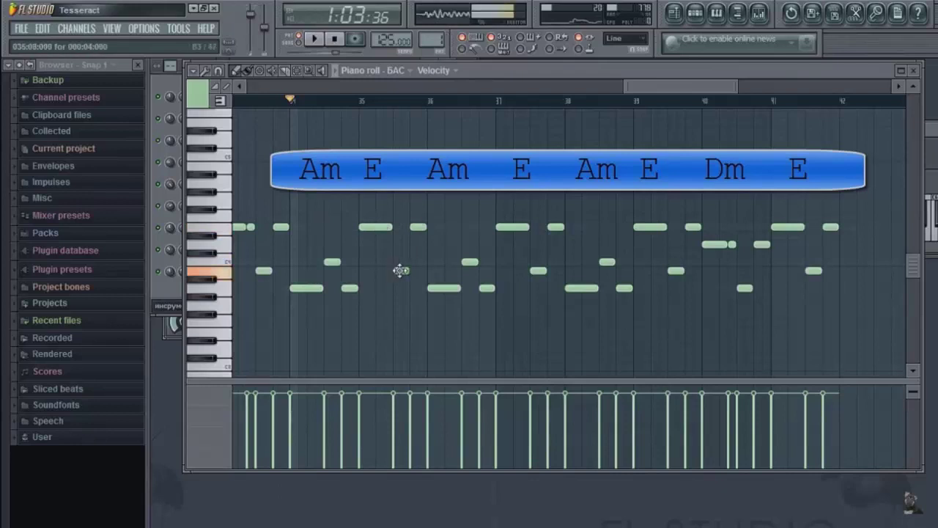
Audition individual bass notes of the БАС part in bars 36 and 40 against the Am and Dm chords.
{"action": "left_click", "coordinate": [437, 289]}
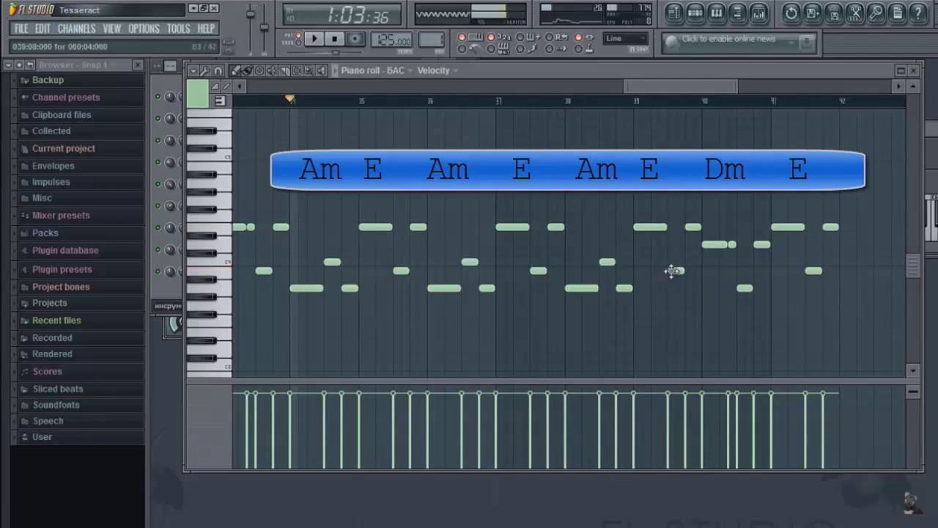
{"action": "left_click", "coordinate": [717, 244]}
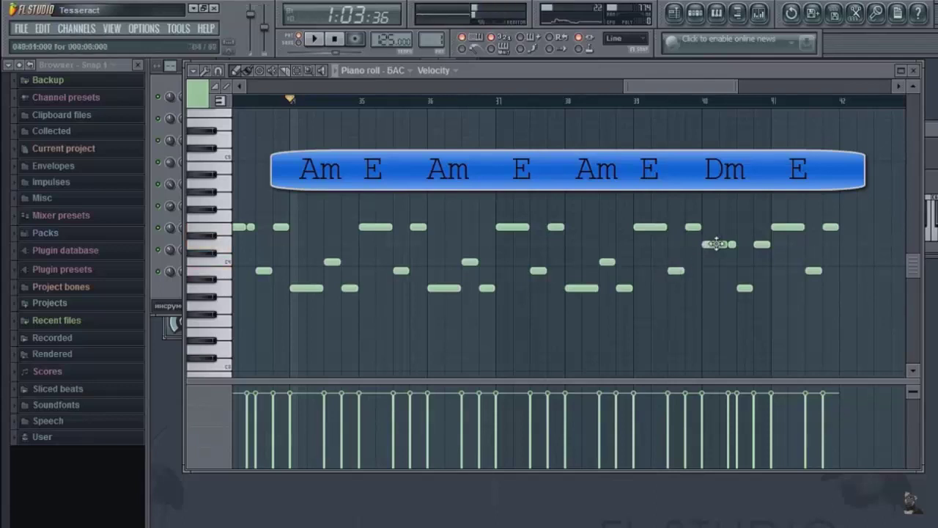
{"action": "left_click", "coordinate": [744, 288]}
{"action": "left_click", "coordinate": [717, 244]}
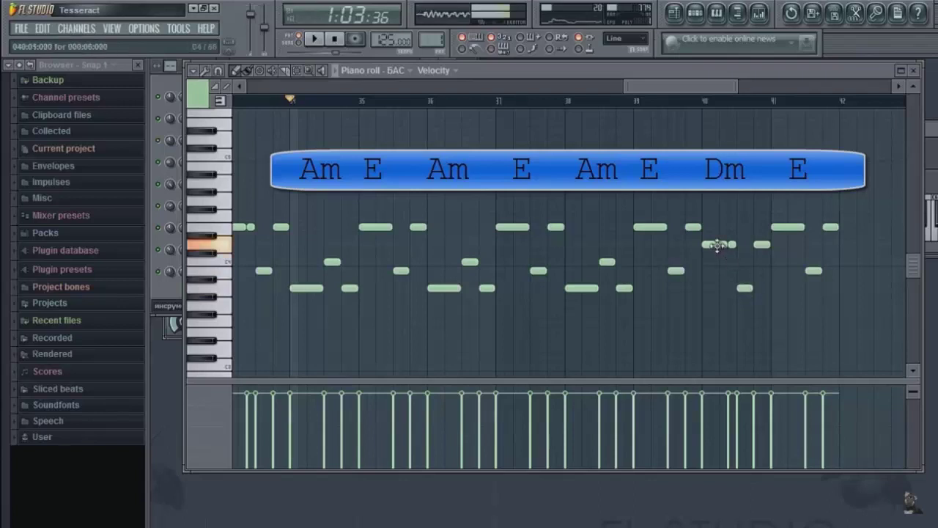
{"action": "left_click", "coordinate": [744, 288]}
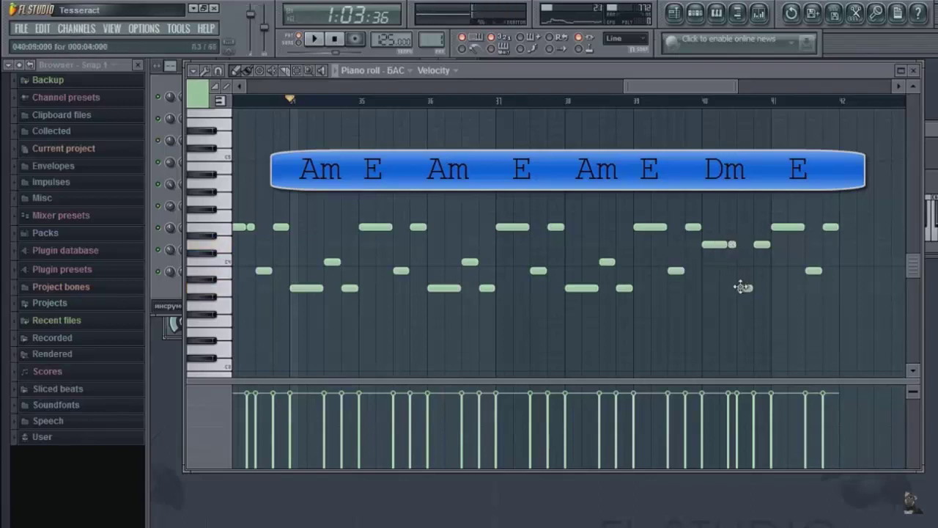
{"action": "left_click", "coordinate": [714, 244]}
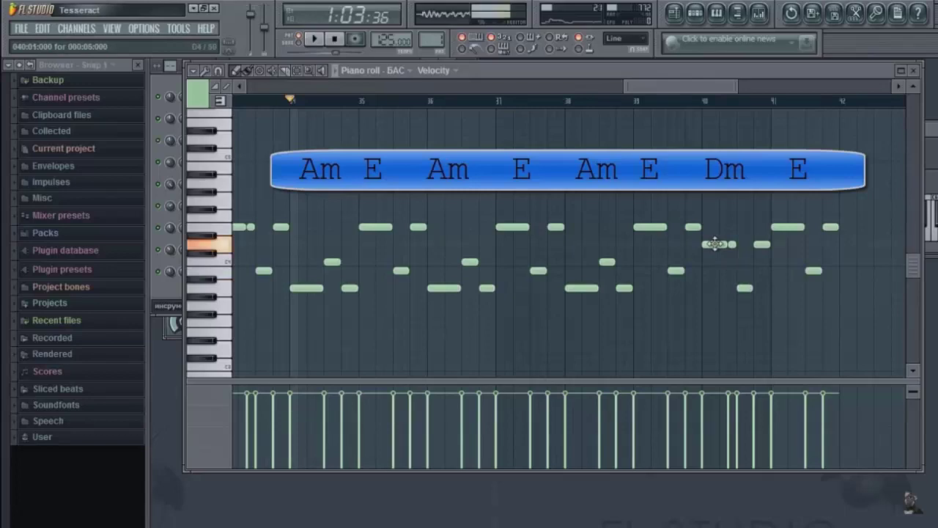
{"action": "left_click", "coordinate": [744, 289]}
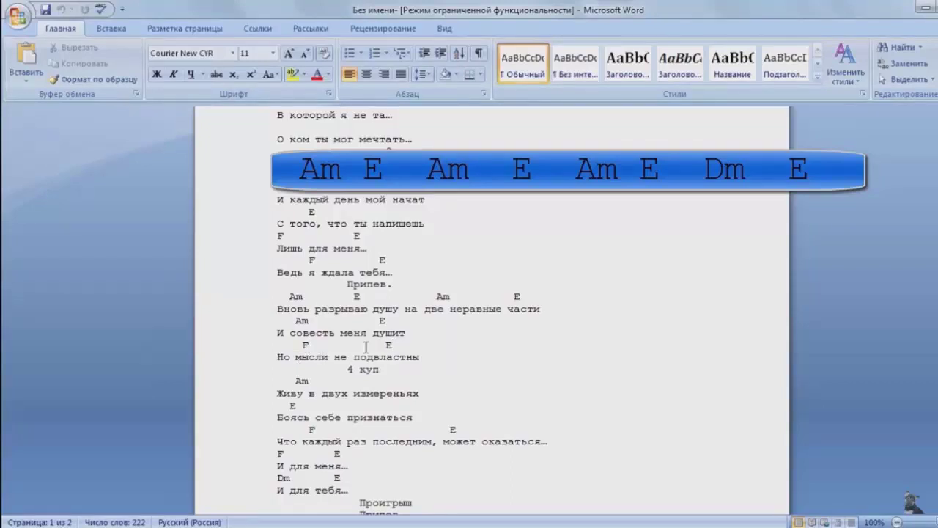
Return from the Word chord sheet to FL Studio and audition the БАС notes under the Dm chord in bar 40.
{"action": "left_click", "coordinate": [925, 10]}
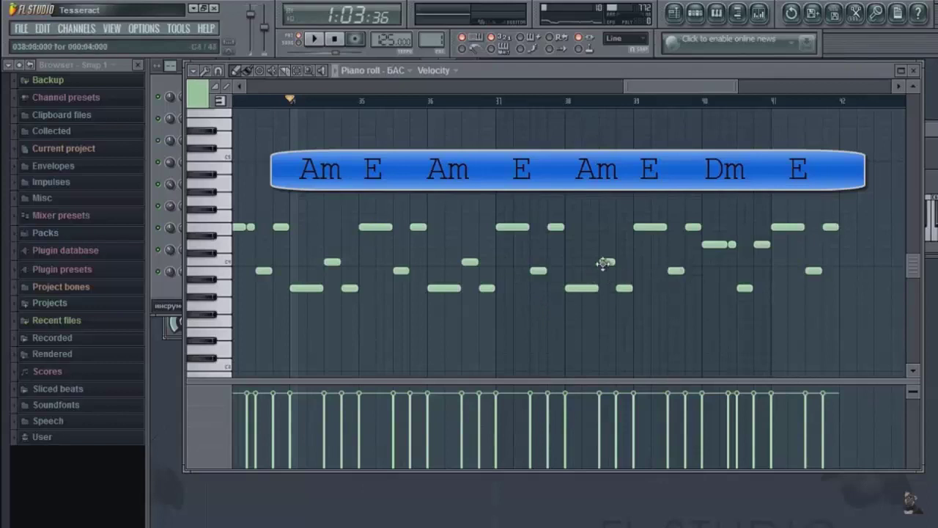
{"action": "left_click", "coordinate": [712, 243]}
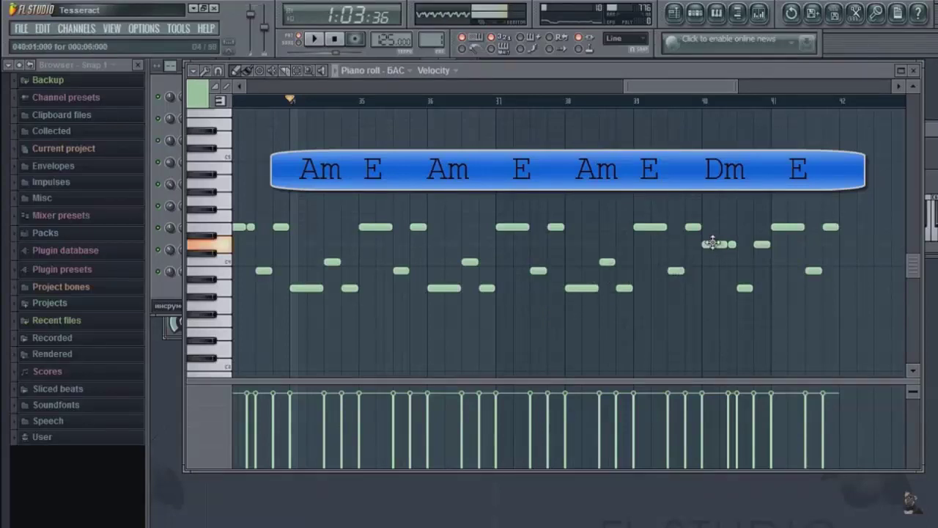
{"action": "left_click", "coordinate": [745, 288]}
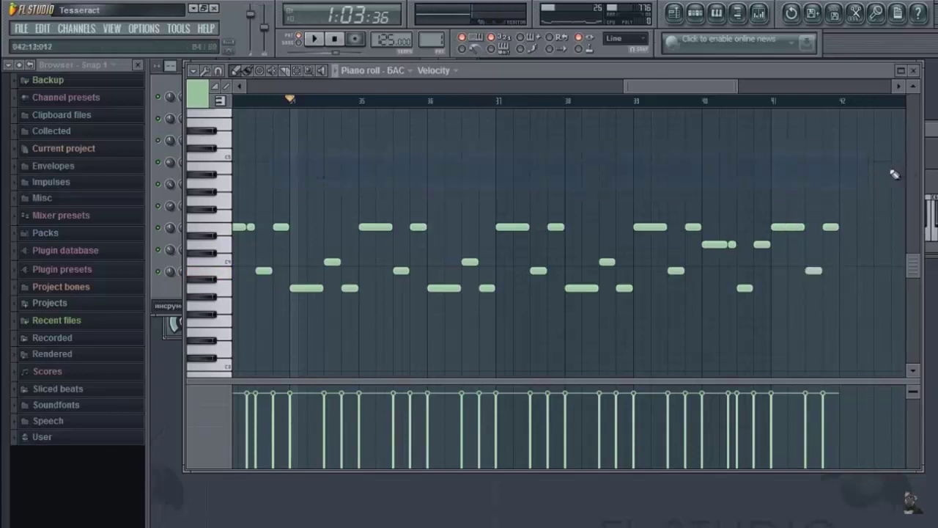
Play the Гит 1 guitar part from just before bar 34 through bar 41, pause, and audition its low note in bar 40.
{"action": "mouse_move", "coordinate": [699, 92]}
{"action": "left_mouse_down"}
{"action": "mouse_move", "coordinate": [708, 93]}
{"action": "mouse_move", "coordinate": [698, 93]}
{"action": "left_mouse_up"}
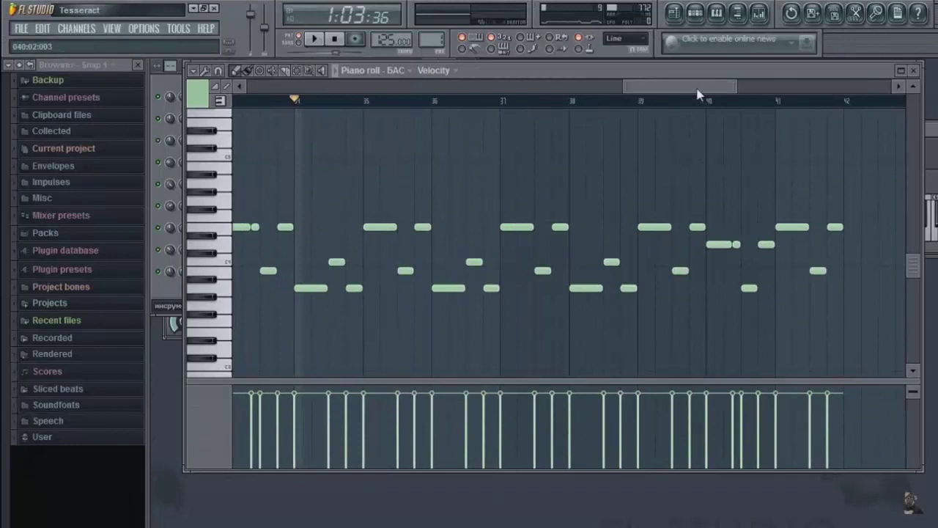
{"action": "key", "text": "F6"}
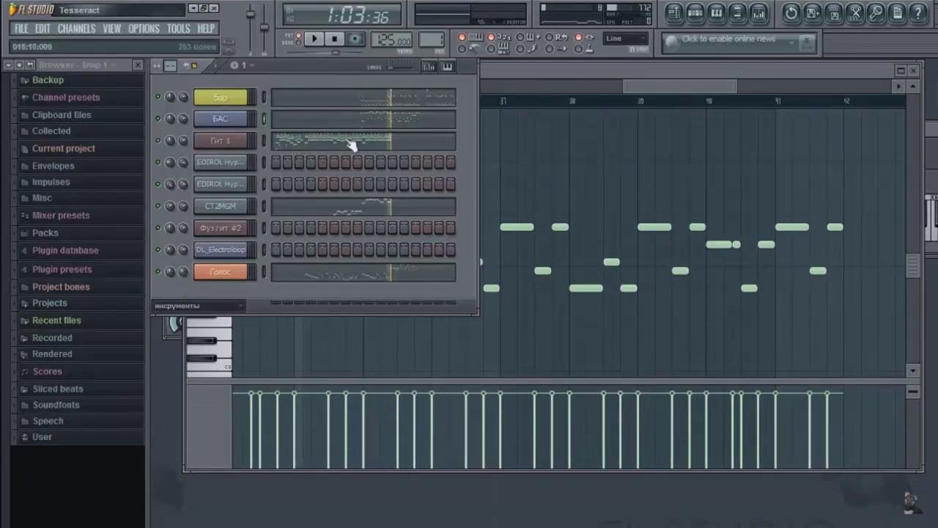
{"action": "left_click", "coordinate": [226, 142]}
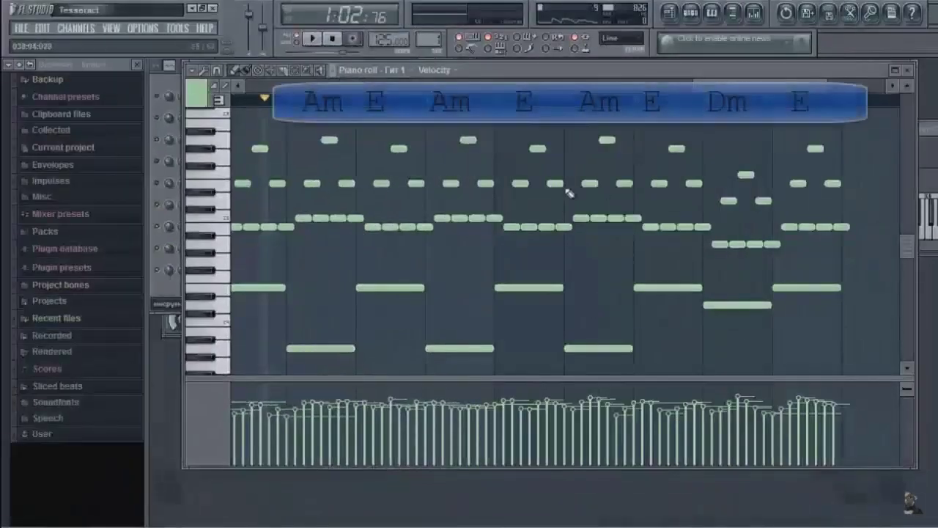
{"action": "left_click", "coordinate": [314, 39]}
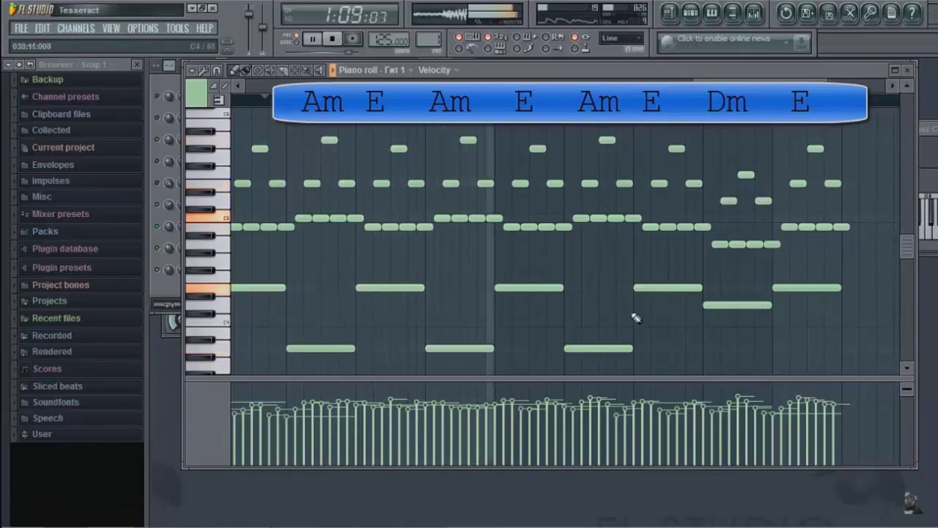
{"action": "left_click", "coordinate": [314, 39]}
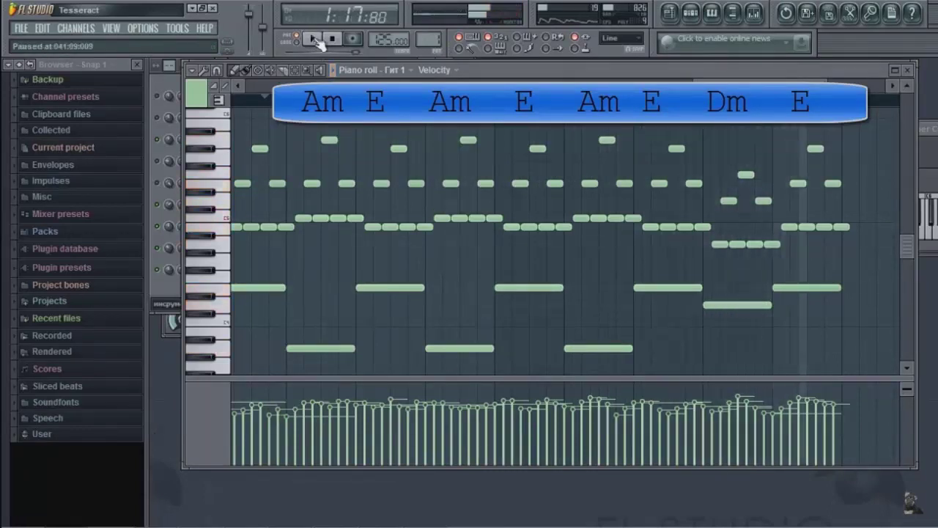
{"action": "left_click", "coordinate": [732, 306]}
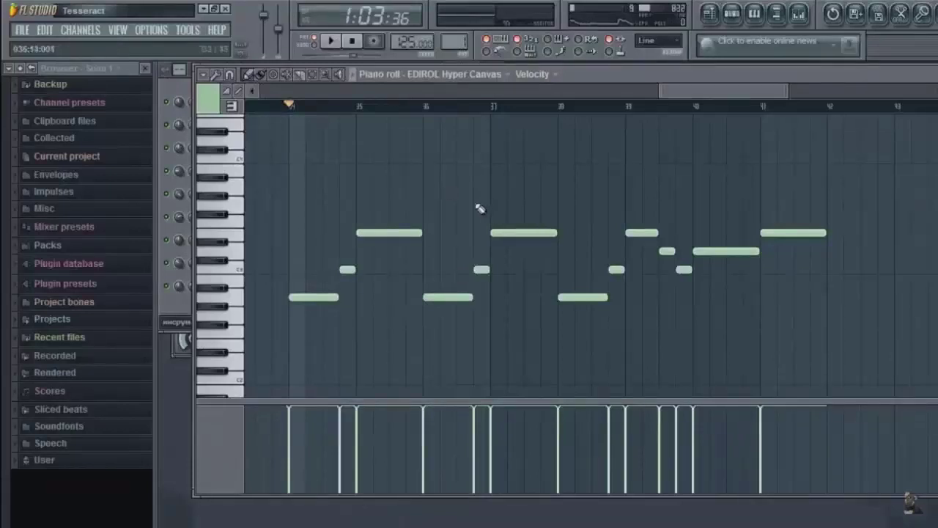
Open the first EDIROL Hyper Canvas channel, audition its Strings sound on the test keyboard, and close the plugin interface.
{"action": "left_click", "coordinate": [170, 99]}
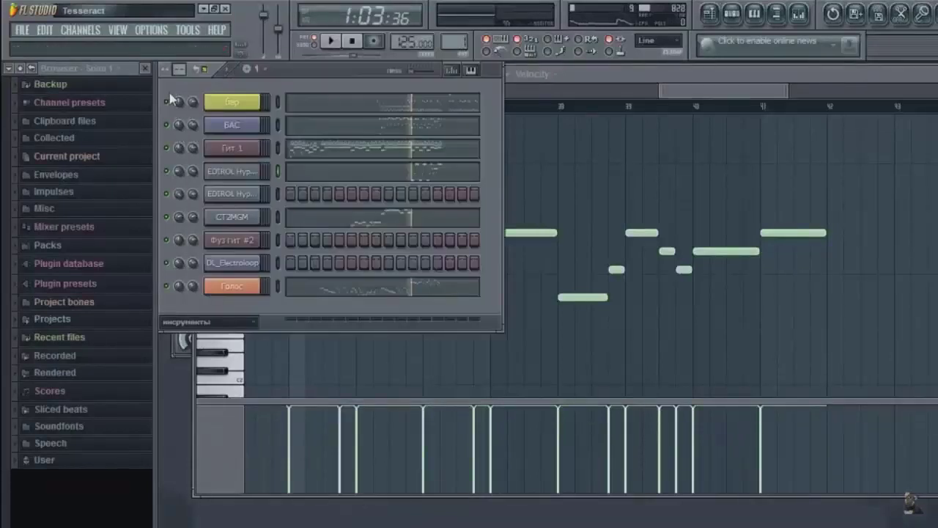
{"action": "left_click", "coordinate": [233, 175]}
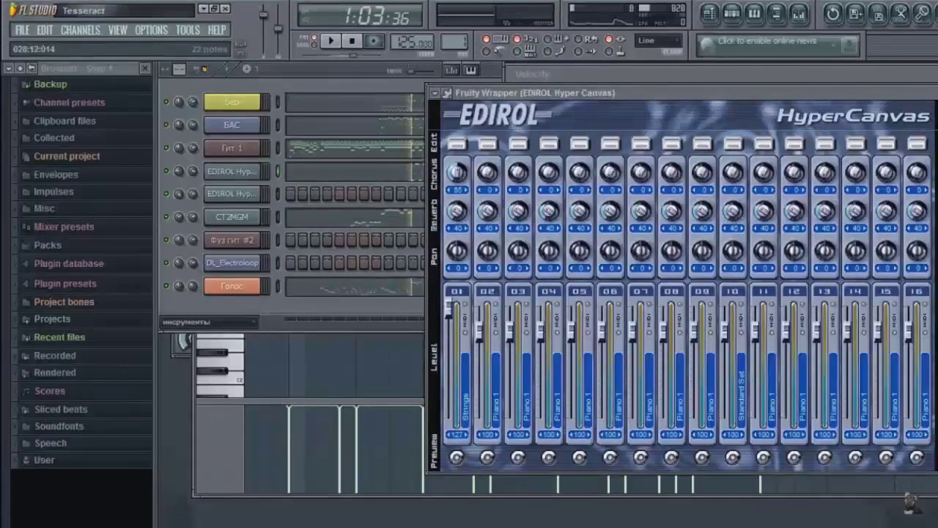
{"action": "left_click", "coordinate": [927, 248]}
{"action": "left_click", "coordinate": [885, 236]}
{"action": "left_click", "coordinate": [867, 238]}
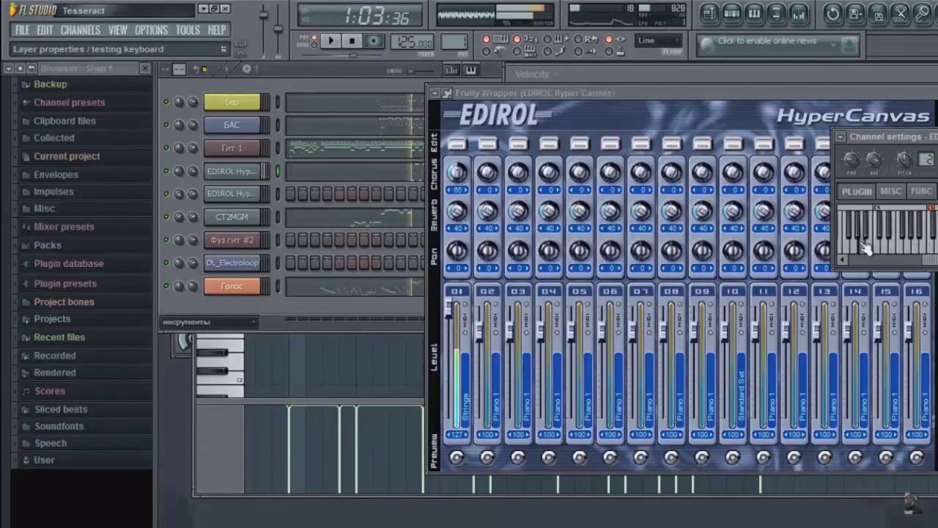
{"action": "left_click", "coordinate": [915, 253]}
{"action": "left_click", "coordinate": [888, 224]}
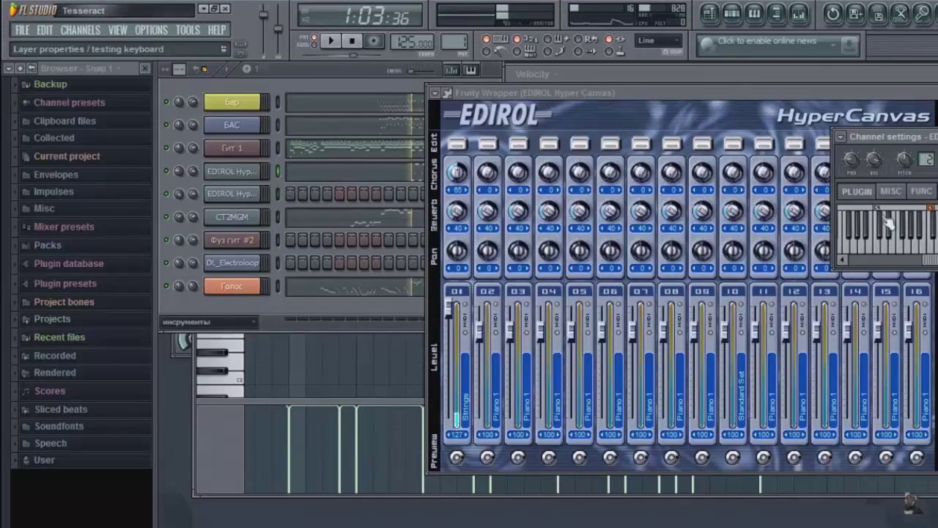
{"action": "left_click", "coordinate": [297, 83]}
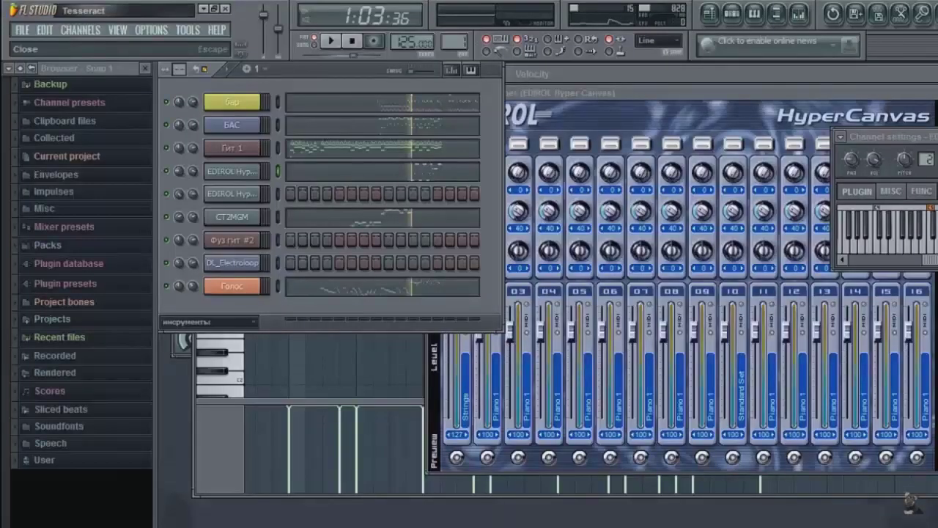
{"action": "key", "text": "Escape"}
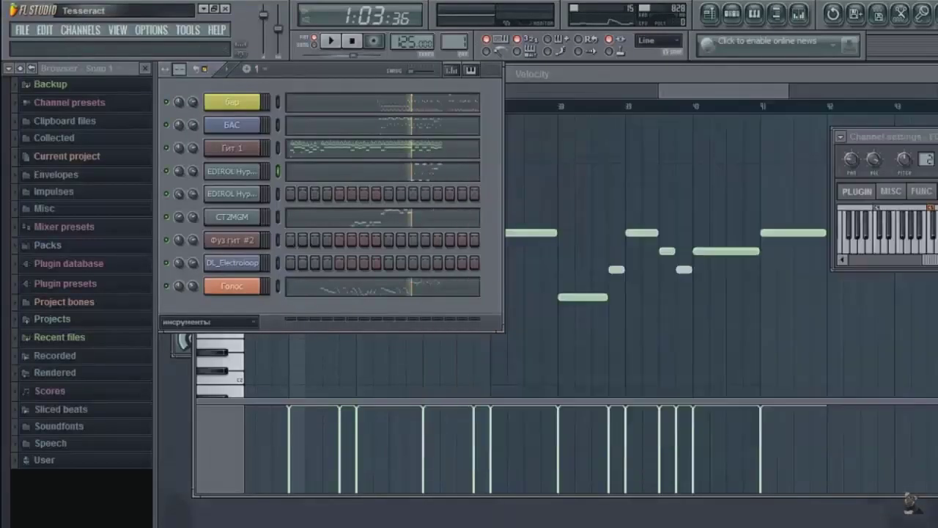
Play the EDIROL Hyper Canvas strings part from bar 34 through bar 41 in the piano roll, and stop.
{"action": "left_click", "coordinate": [705, 77]}
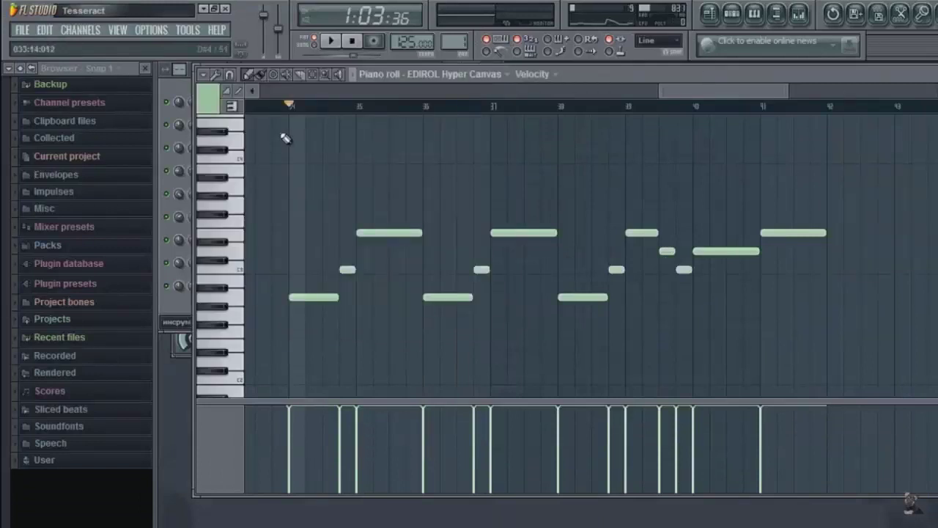
{"action": "key", "text": "space"}
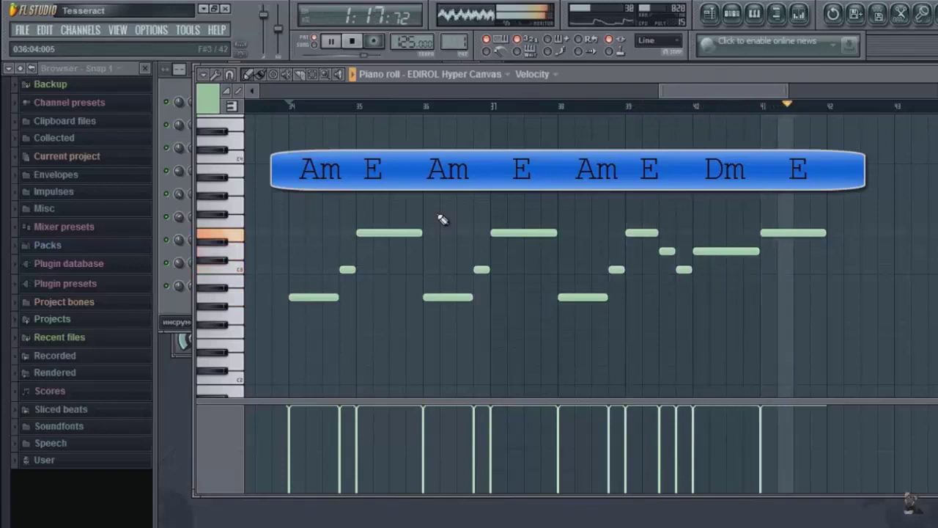
{"action": "key", "text": "space"}
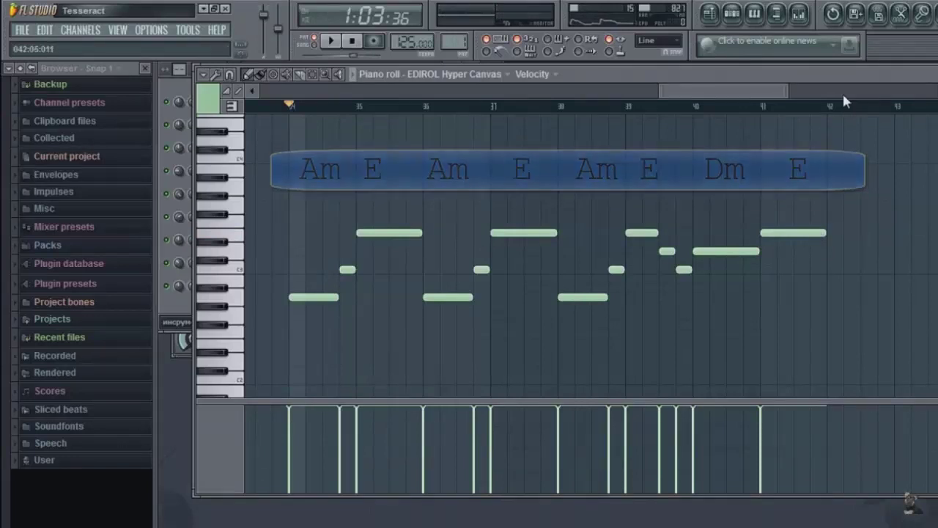
Review the EDIROL Hyper Canvas #2 notes from bar 34 in the piano roll and play the part.
{"action": "left_click", "coordinate": [173, 306]}
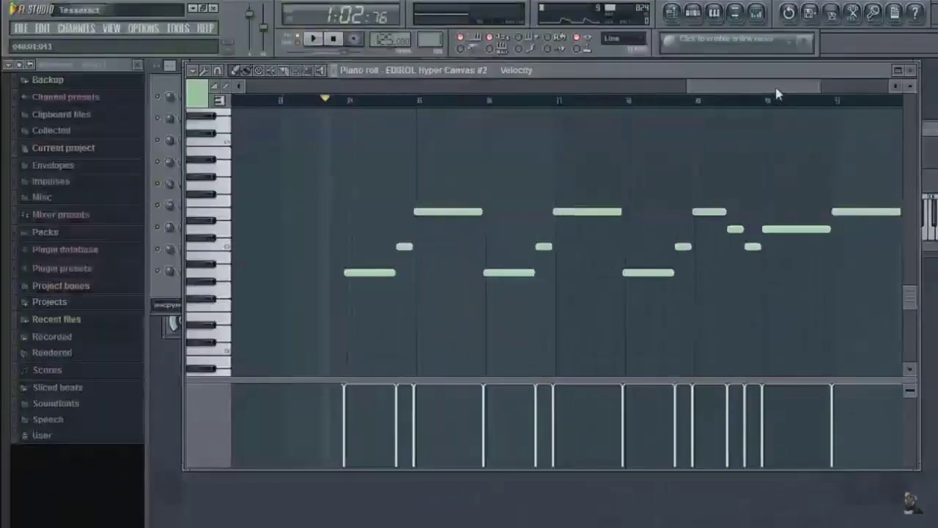
{"action": "left_click_drag", "start_coordinate": [777, 91], "coordinate": [784, 93]}
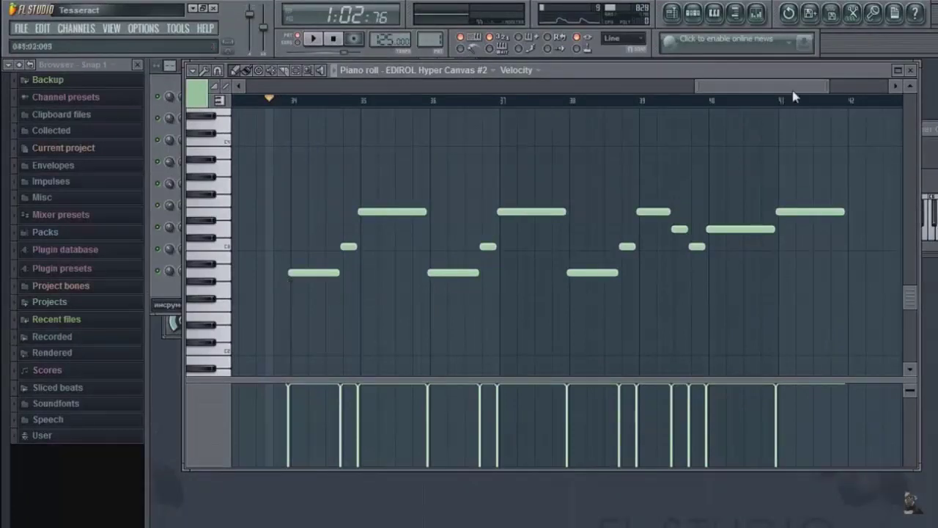
{"action": "left_click_drag", "start_coordinate": [827, 88], "coordinate": [755, 101]}
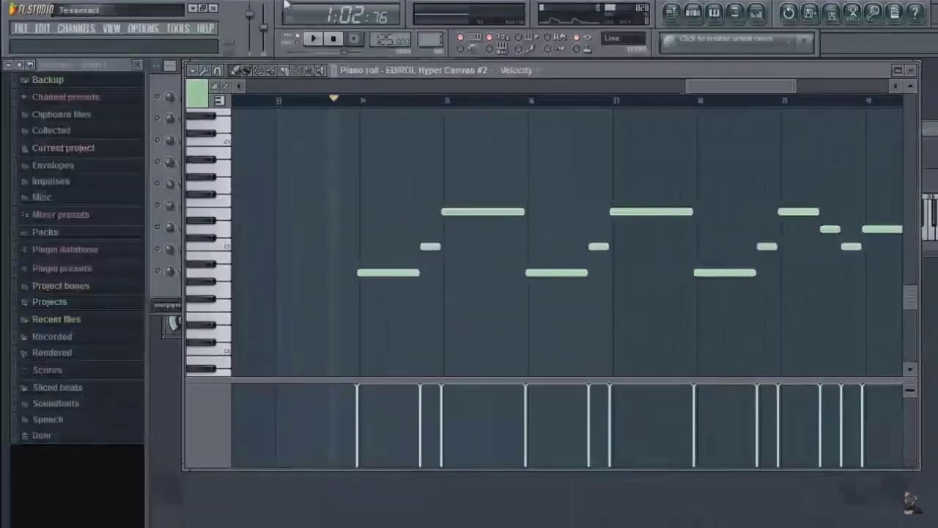
{"action": "left_click", "coordinate": [313, 38]}
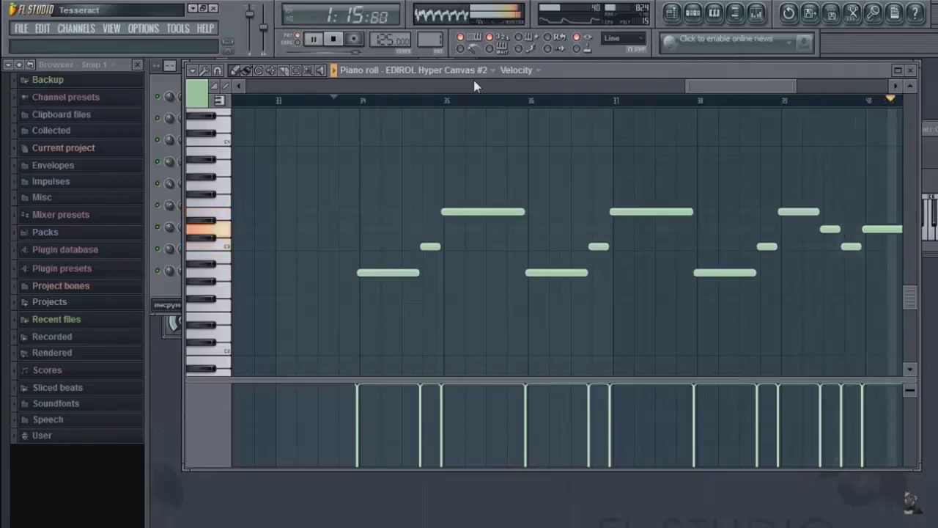
{"action": "left_click_drag", "start_coordinate": [739, 86], "coordinate": [795, 85]}
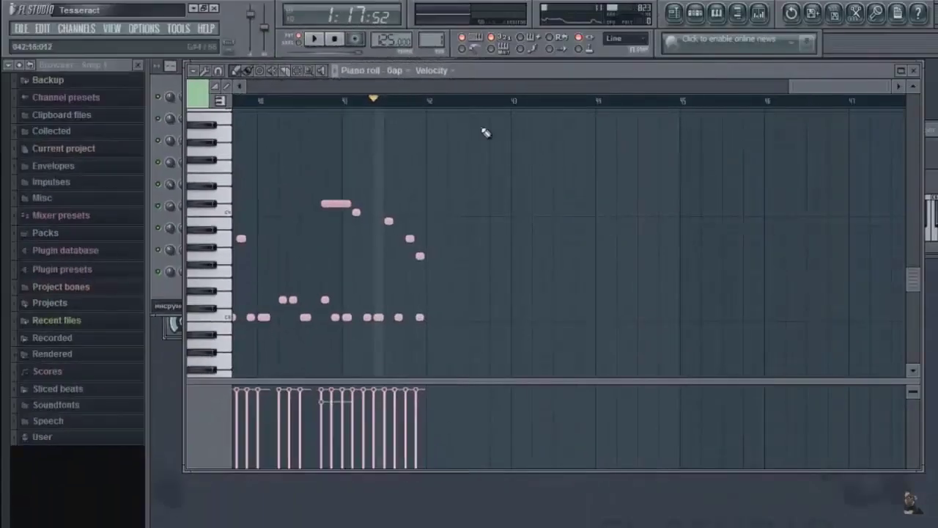
Play the whole song from the beginning with the channel list in view, and stop playback.
{"action": "left_click", "coordinate": [337, 41]}
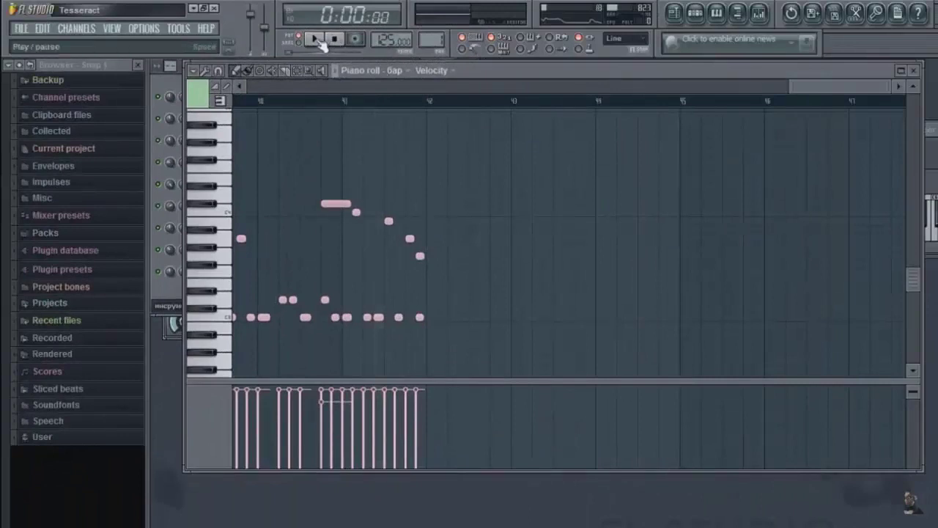
{"action": "left_click", "coordinate": [162, 85]}
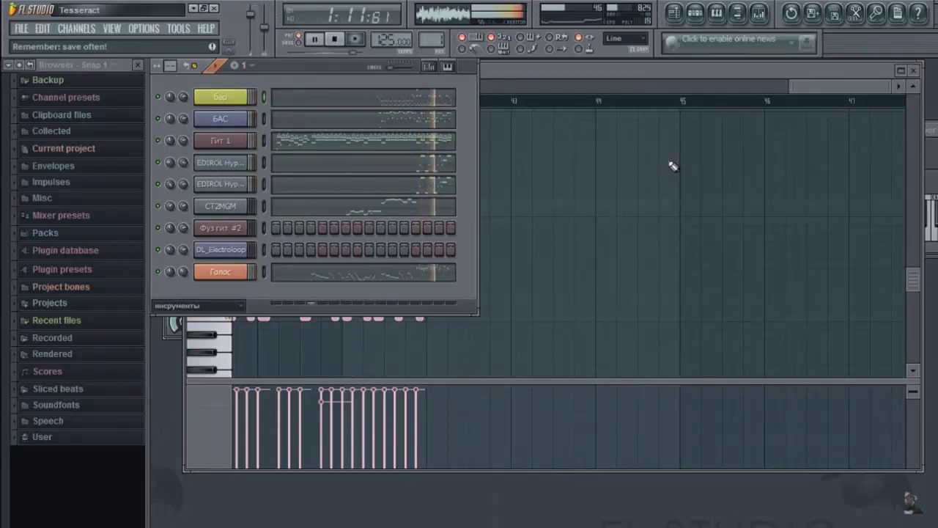
{"action": "left_click", "coordinate": [336, 40]}
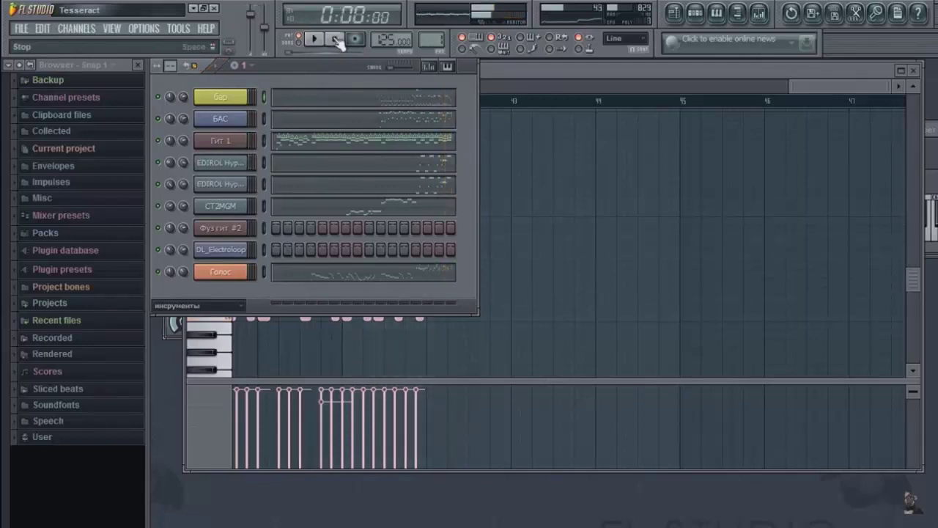
Show the end of the бар drum part in the piano roll, from bar 41 into the empty bars after it.
{"action": "left_click", "coordinate": [613, 74]}
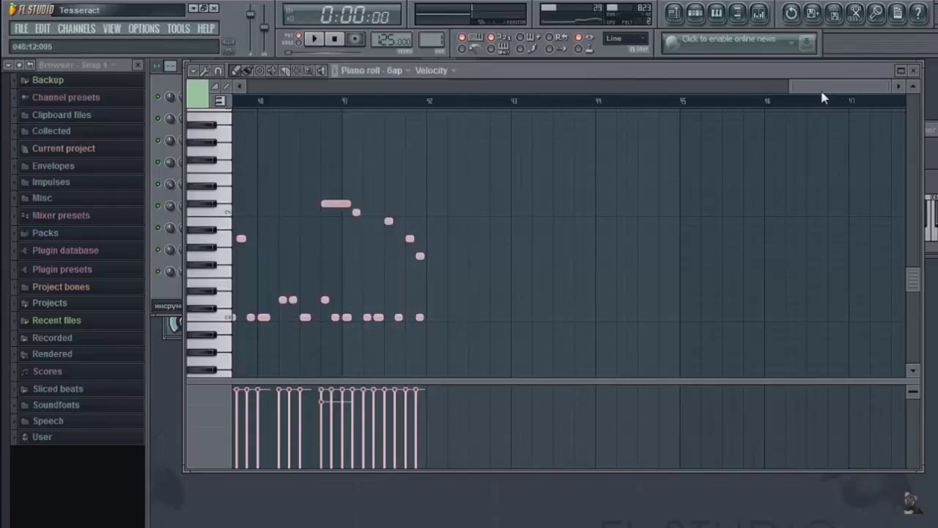
{"action": "scroll", "coordinate": [821, 100], "scroll_direction": "right", "scroll_amount": 2}
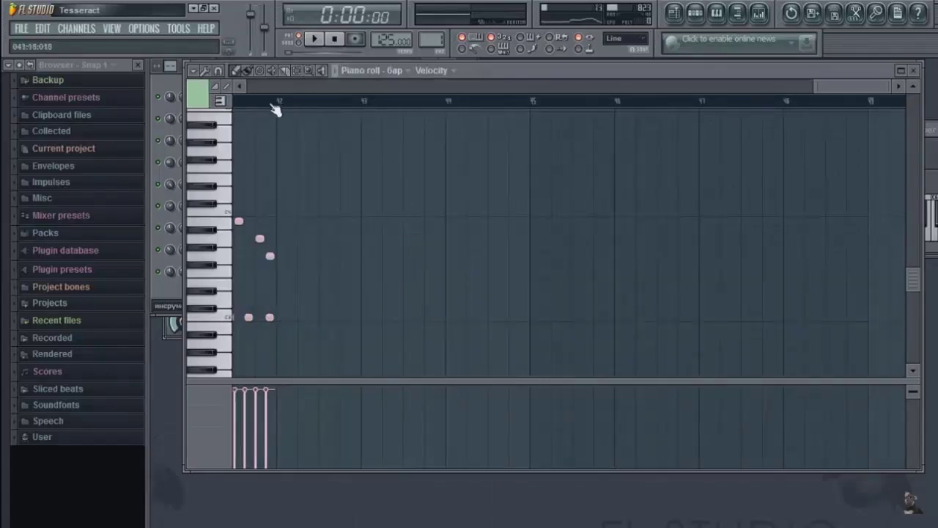
{"action": "left_click_drag", "start_coordinate": [864, 90], "coordinate": [851, 90]}
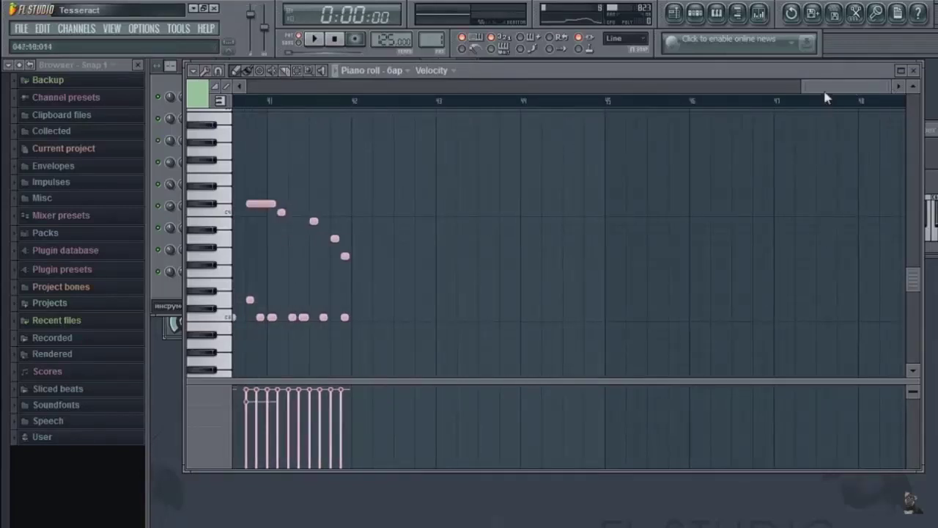
Play the бар drum part in the piano roll from just before bar 42, and stop.
{"action": "scroll", "coordinate": [825, 98], "scroll_direction": "right", "scroll_amount": 1}
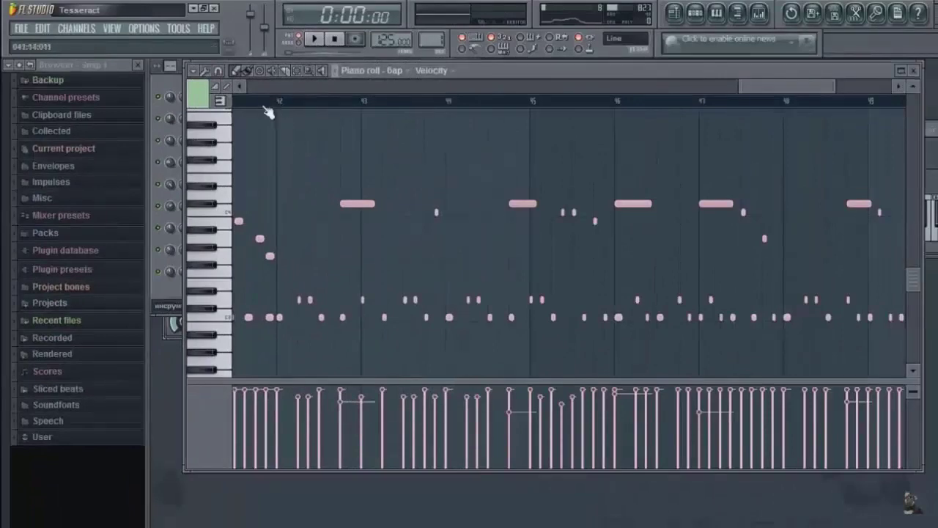
{"action": "left_click", "coordinate": [265, 106]}
{"action": "key", "text": "space"}
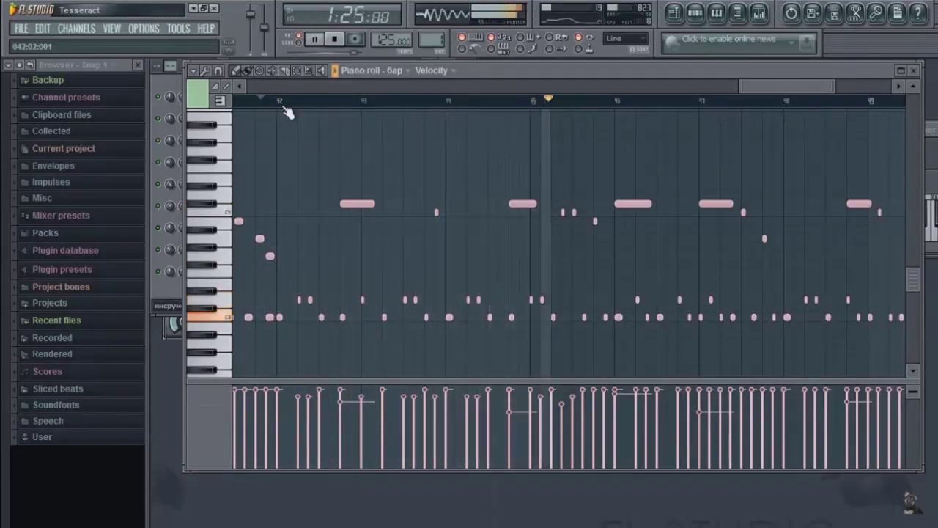
{"action": "left_click", "coordinate": [286, 106]}
{"action": "key", "text": "space"}
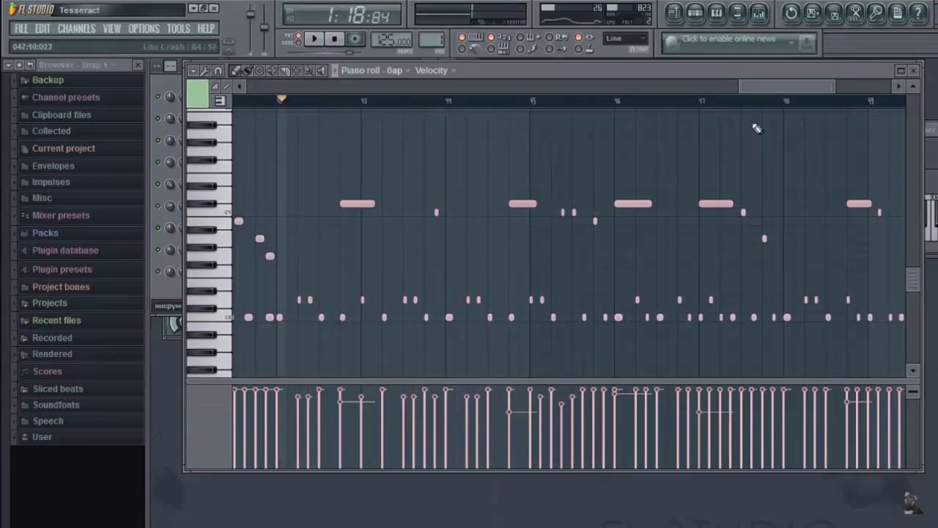
{"action": "left_click_drag", "start_coordinate": [760, 93], "coordinate": [758, 100]}
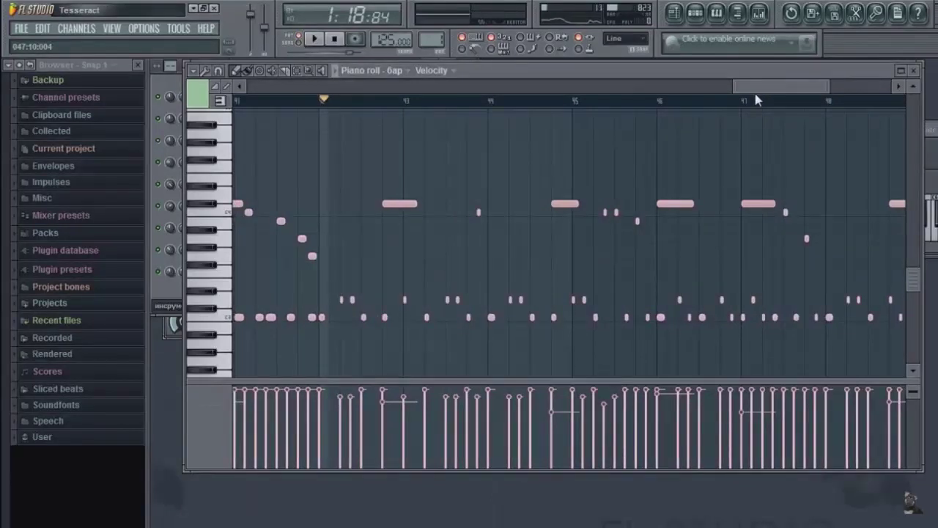
Open the Kontakt guitar of the Фуз гит #2 channel and sound keys on its on-screen keyboard.
{"action": "left_click", "coordinate": [165, 90]}
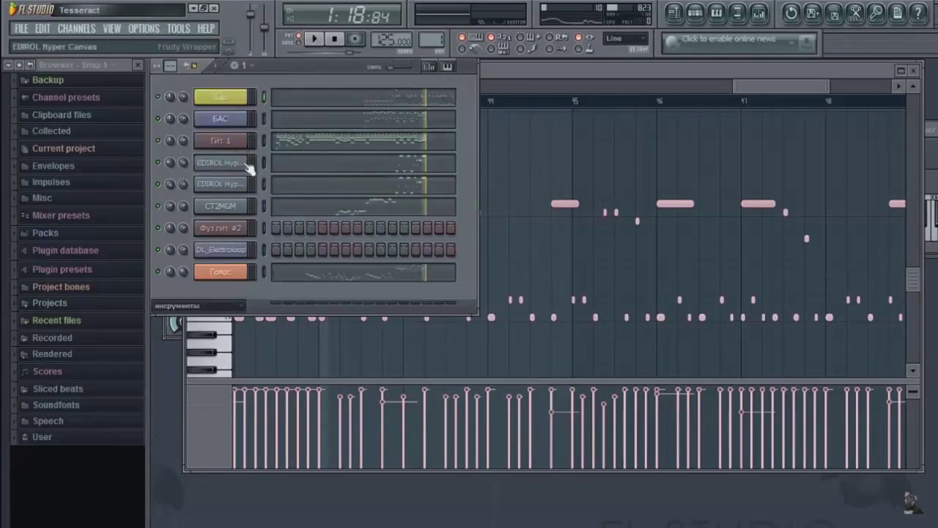
{"action": "left_click", "coordinate": [223, 227]}
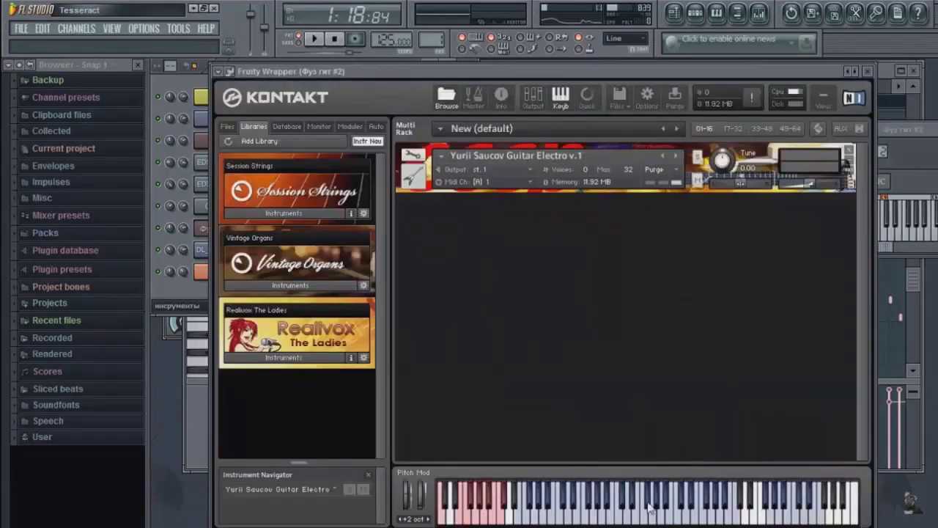
{"action": "left_click", "coordinate": [922, 244]}
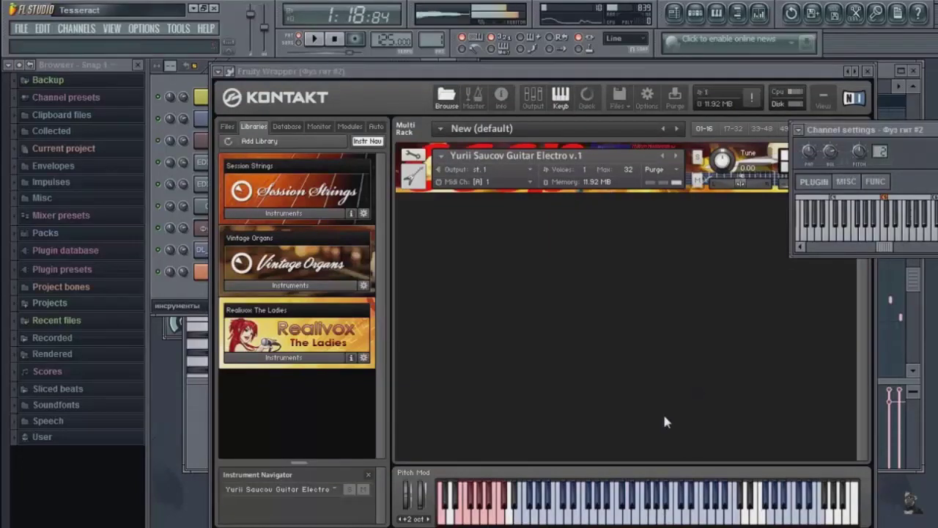
{"action": "left_click", "coordinate": [565, 522]}
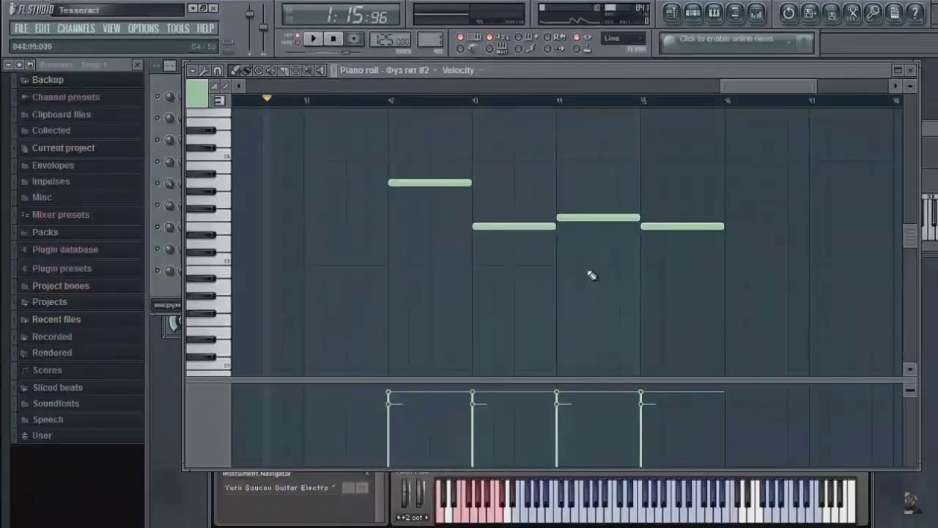
Sound the four long Фуз гит #2 notes in bars 42 to 45 one by one in the piano roll.
{"action": "left_click", "coordinate": [429, 182]}
{"action": "left_click", "coordinate": [496, 226]}
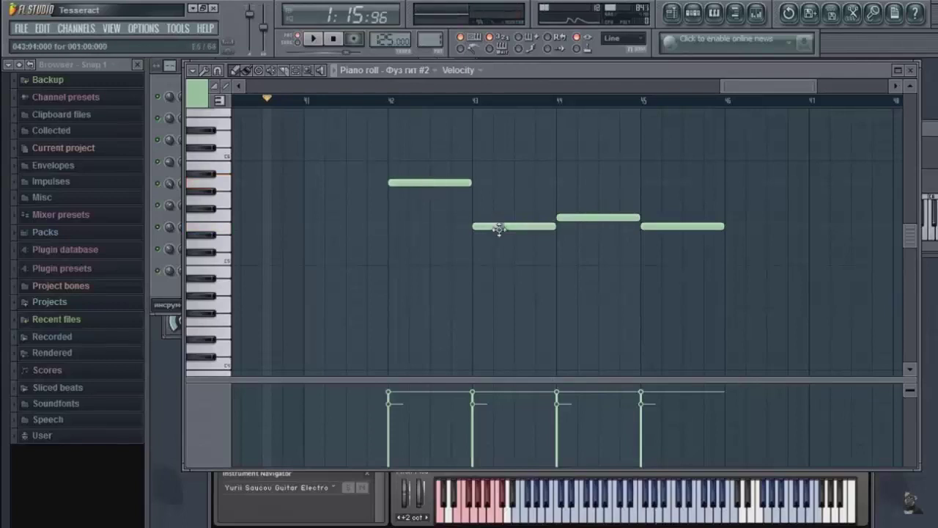
{"action": "left_click", "coordinate": [581, 215]}
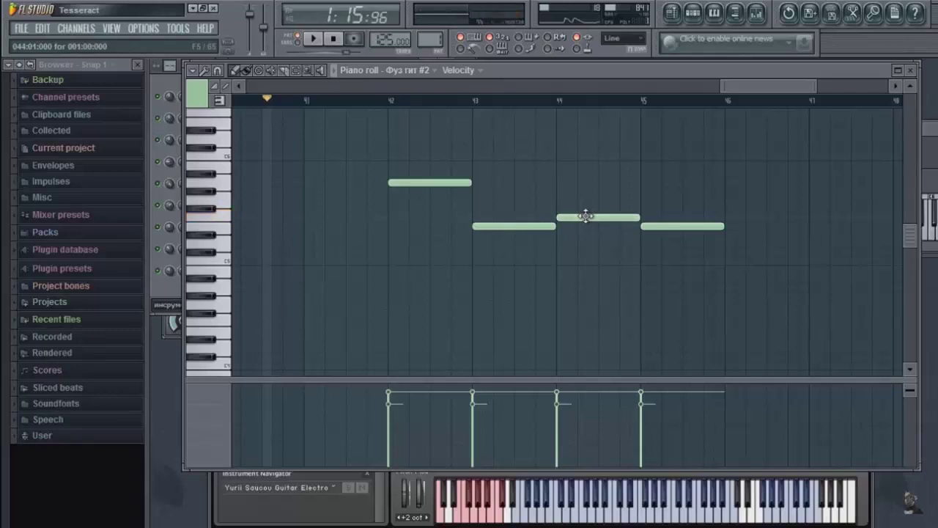
{"action": "left_click", "coordinate": [659, 225]}
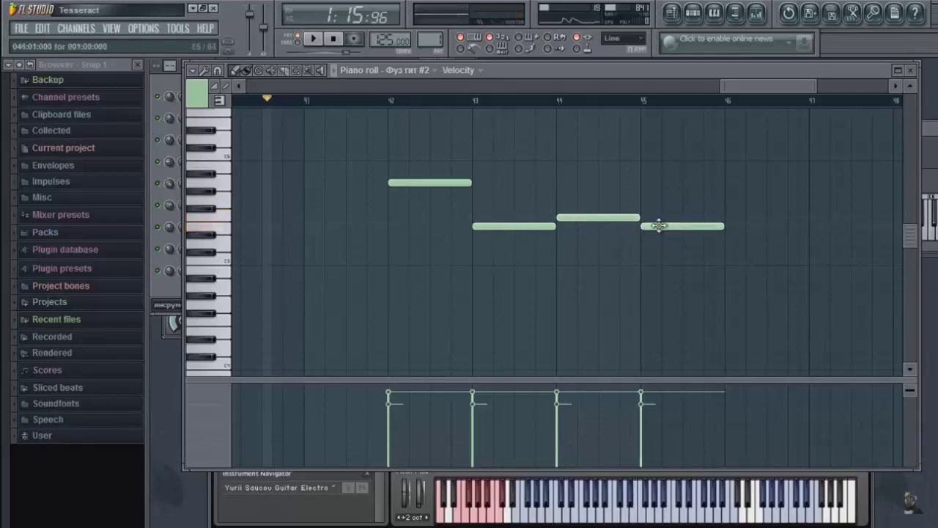
Play the Фуз гит #2 part from the middle of bar 41 with its low short notes in view, and stop.
{"action": "left_click", "coordinate": [359, 102]}
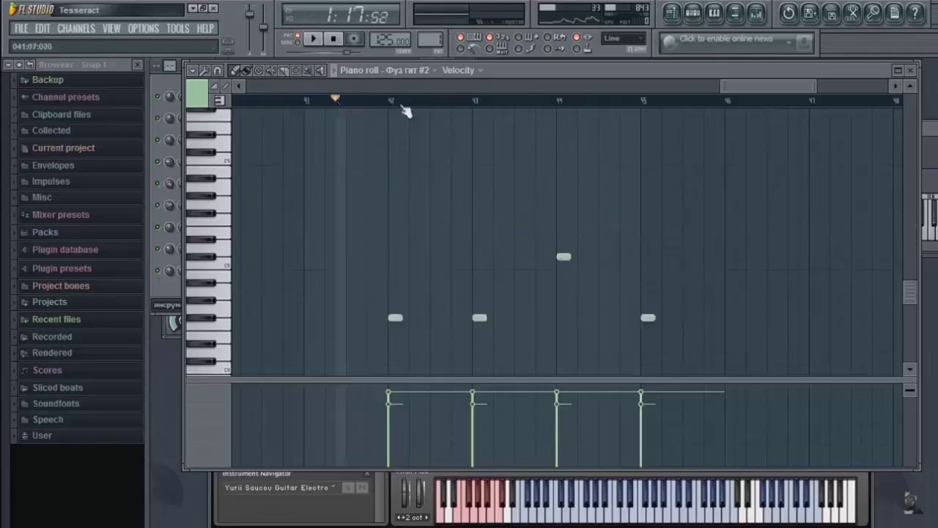
{"action": "key", "text": "space"}
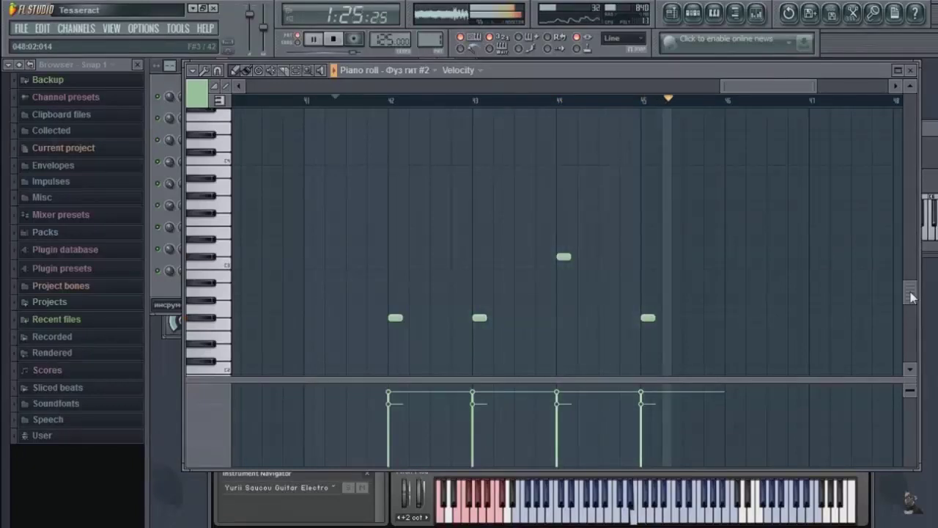
{"action": "key", "text": "space"}
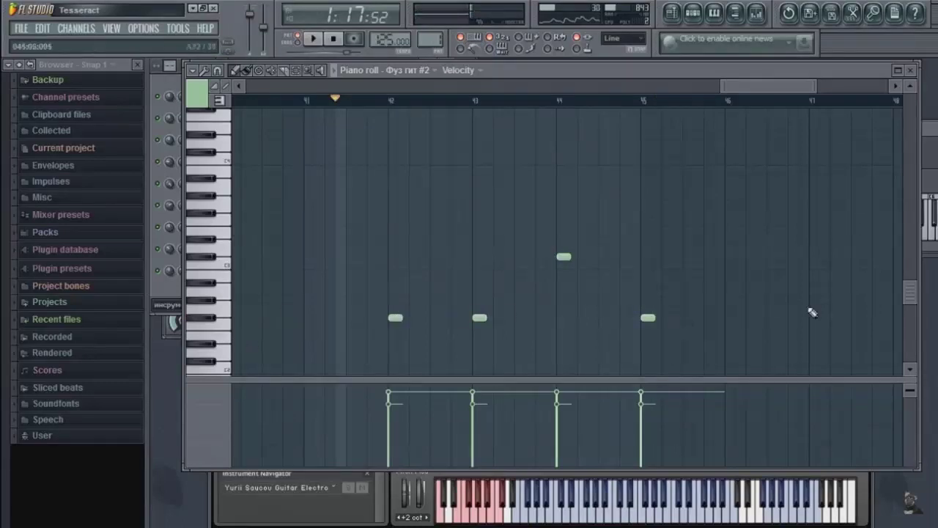
Try the low short note at bar 42 three semitones higher, and play the passage.
{"action": "scroll", "coordinate": [917, 293], "scroll_direction": "down", "scroll_amount": 1}
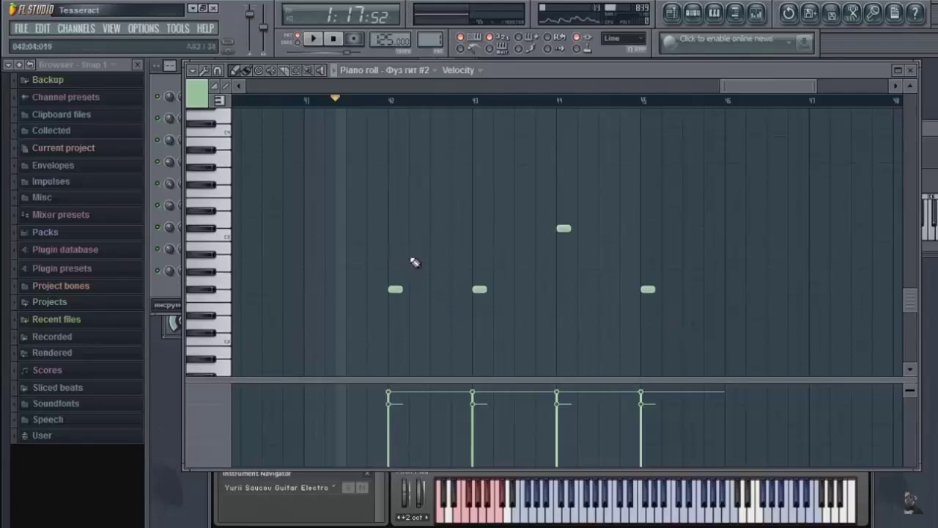
{"action": "left_click_drag", "start_coordinate": [394, 289], "coordinate": [394, 263]}
{"action": "key", "text": "space"}
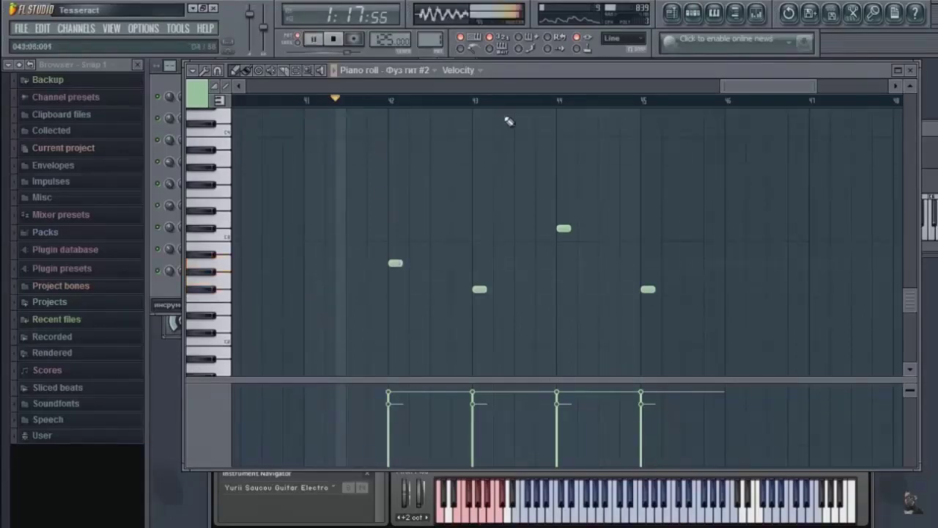
{"action": "key", "text": "space"}
Try the low short note at bar 42 another semitone higher, and play the passage again.
{"action": "left_click", "coordinate": [392, 257]}
{"action": "left_click_drag", "start_coordinate": [392, 255], "coordinate": [392, 245]}
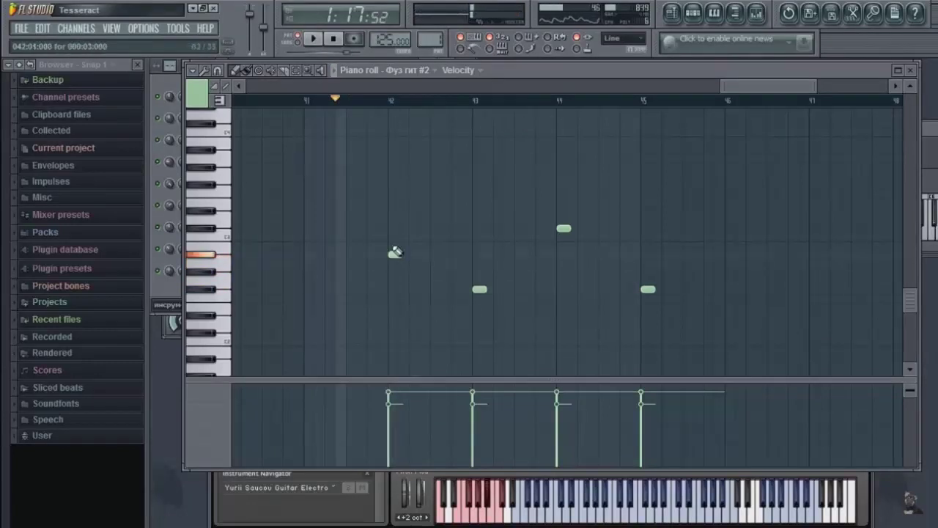
{"action": "key", "text": "space"}
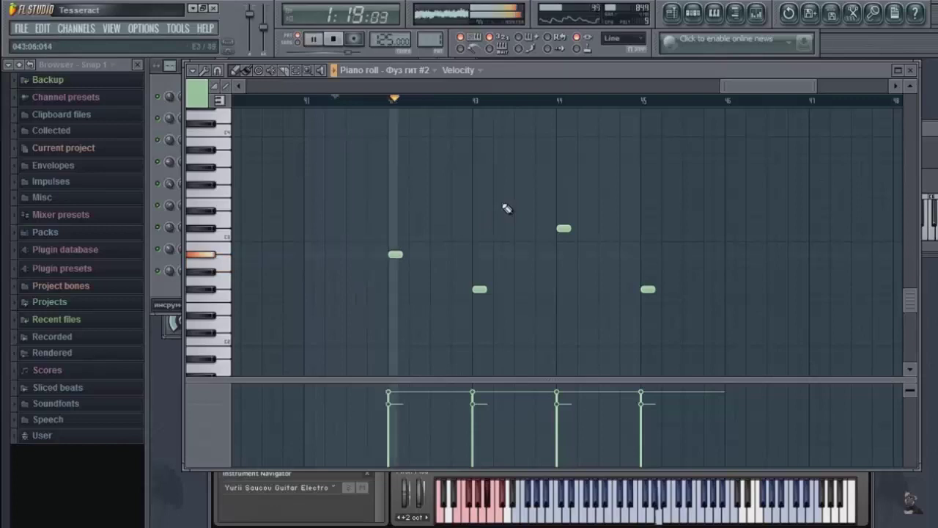
{"action": "key", "text": "space"}
Try lowering the short note at bar 42 by three semitones, and play the passage.
{"action": "left_click_drag", "start_coordinate": [396, 255], "coordinate": [396, 280]}
{"action": "key", "text": "space"}
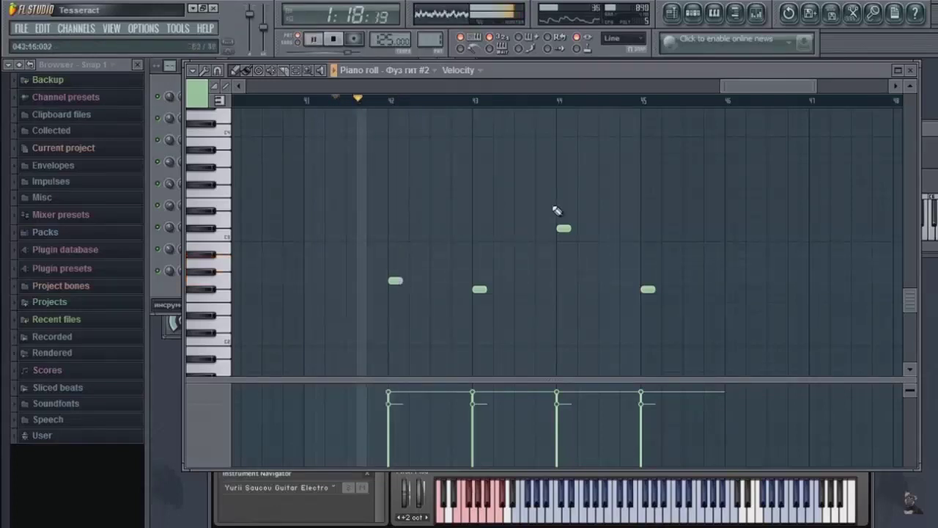
{"action": "key", "text": "space"}
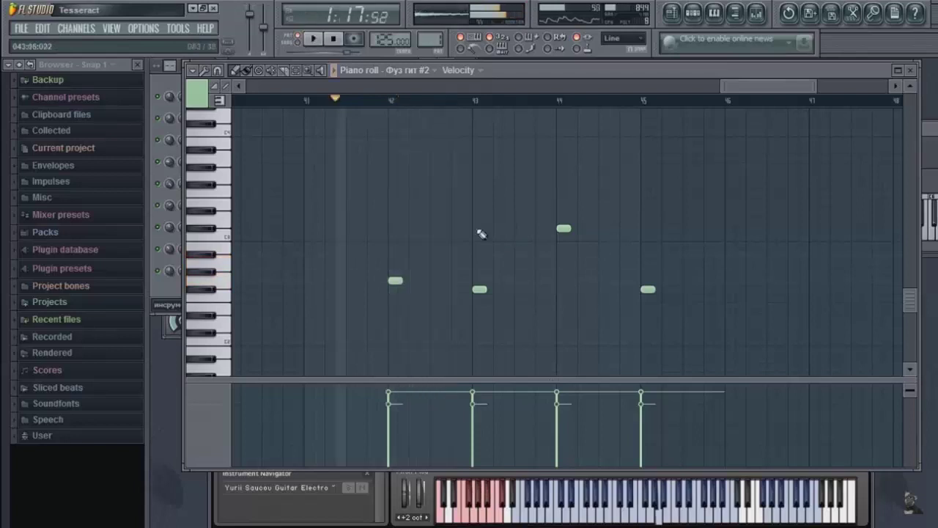
Review the long Фуз гит #2 notes from bar 42 to the end of bar 49 in the piano roll.
{"action": "left_click_drag", "start_coordinate": [908, 300], "coordinate": [911, 243]}
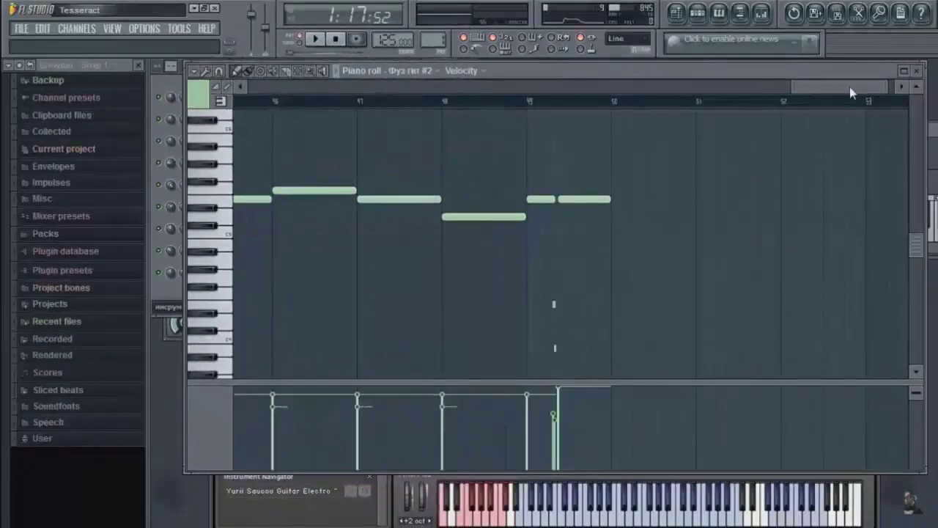
{"action": "left_click_drag", "start_coordinate": [849, 86], "coordinate": [828, 92]}
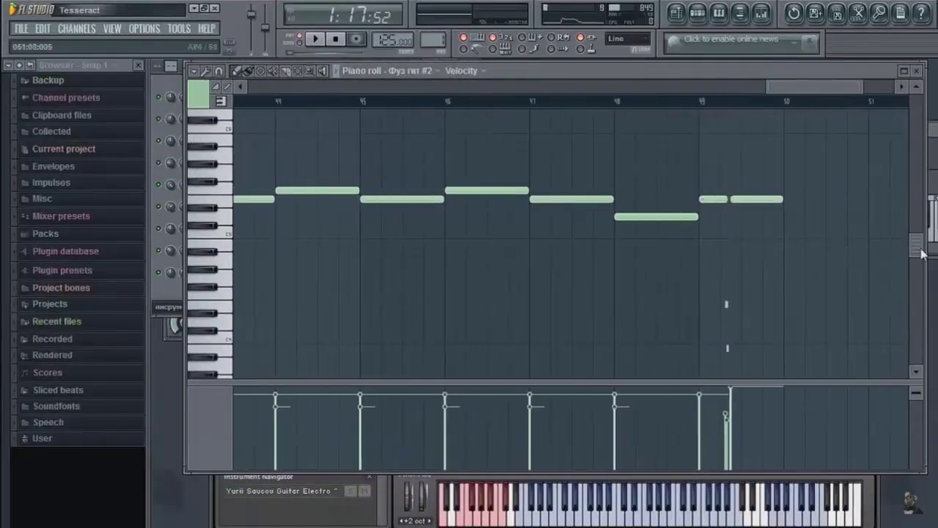
{"action": "mouse_move", "coordinate": [922, 253]}
{"action": "left_mouse_down"}
{"action": "mouse_move", "coordinate": [921, 300]}
{"action": "mouse_move", "coordinate": [929, 250]}
{"action": "left_mouse_up"}
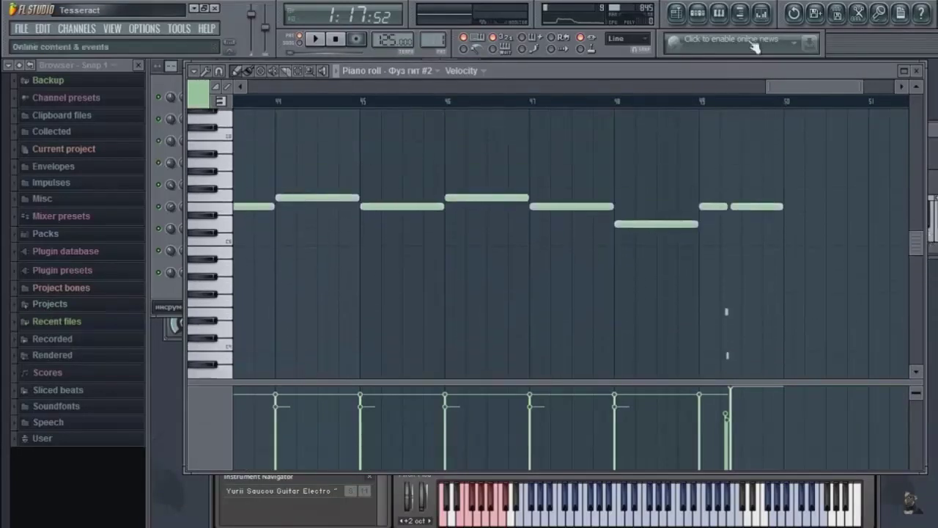
{"action": "left_click_drag", "start_coordinate": [796, 88], "coordinate": [751, 93]}
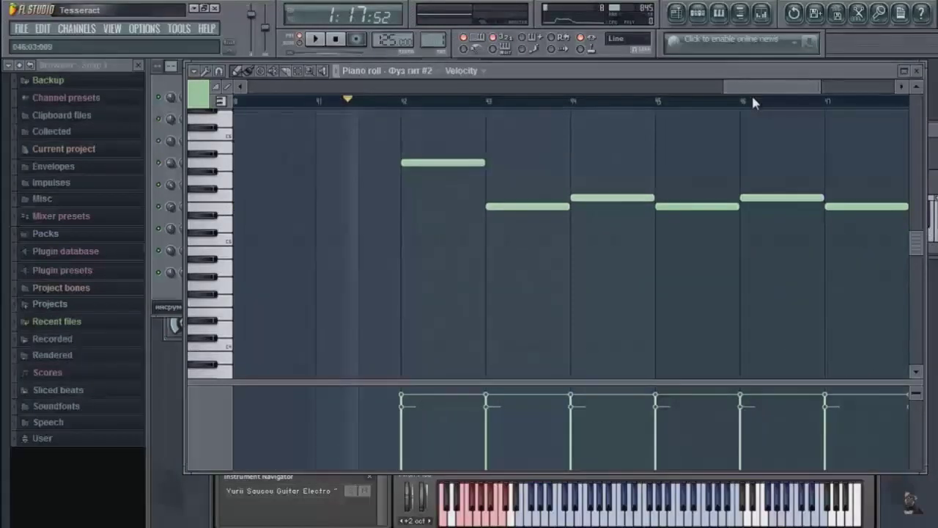
Play the Фуз гит #2 part from bar 41 with both its long and low notes in view, and examine its ending in bar 49.
{"action": "left_click", "coordinate": [326, 44]}
{"action": "scroll", "coordinate": [227, 109], "scroll_direction": "down", "scroll_amount": 5}
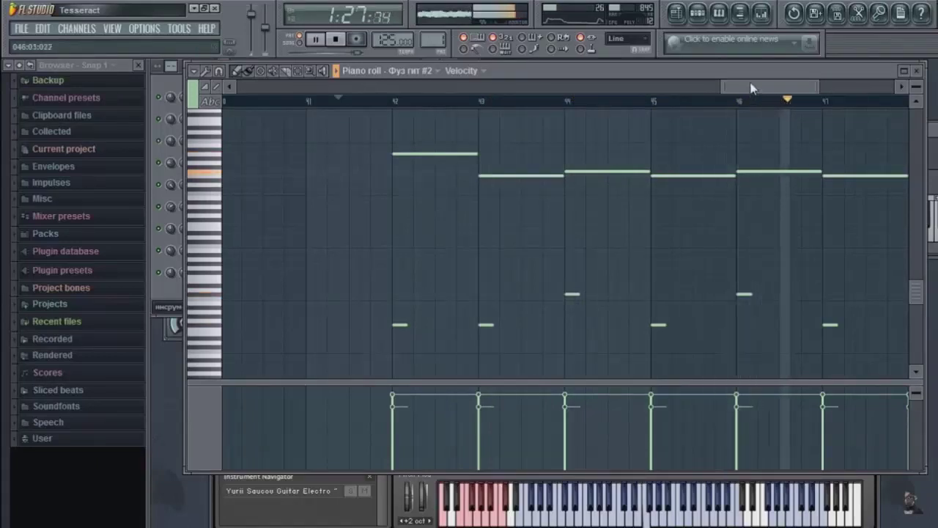
{"action": "left_click_drag", "start_coordinate": [751, 88], "coordinate": [797, 98]}
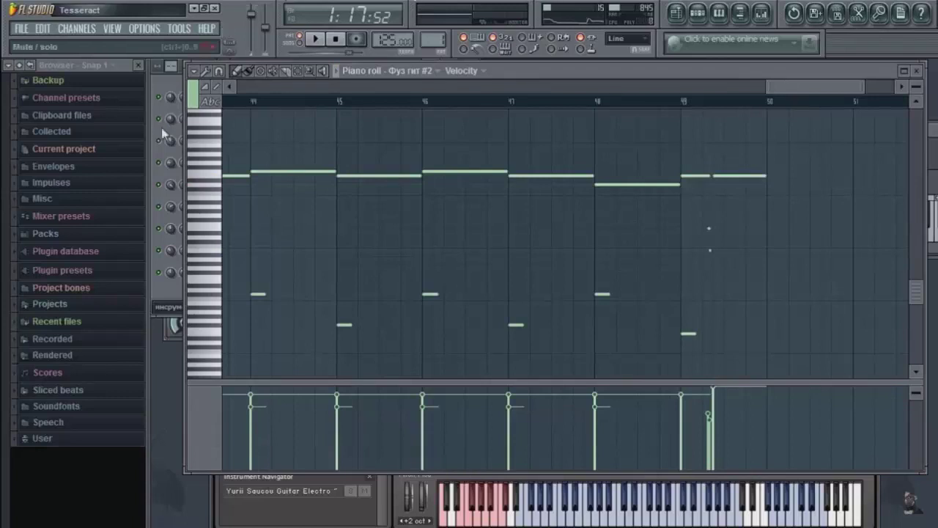
{"action": "scroll", "coordinate": [207, 133], "scroll_direction": "up", "scroll_amount": 2}
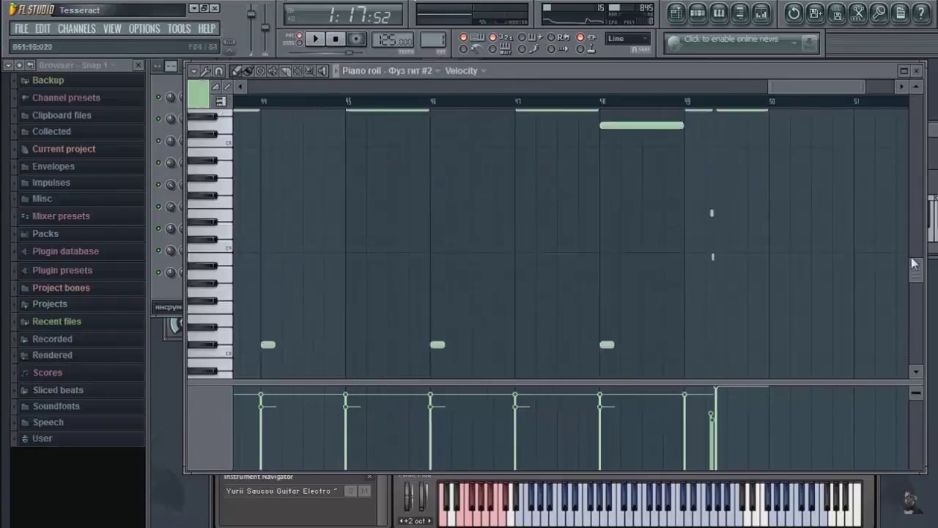
{"action": "scroll", "coordinate": [916, 260], "scroll_direction": "up", "scroll_amount": 3}
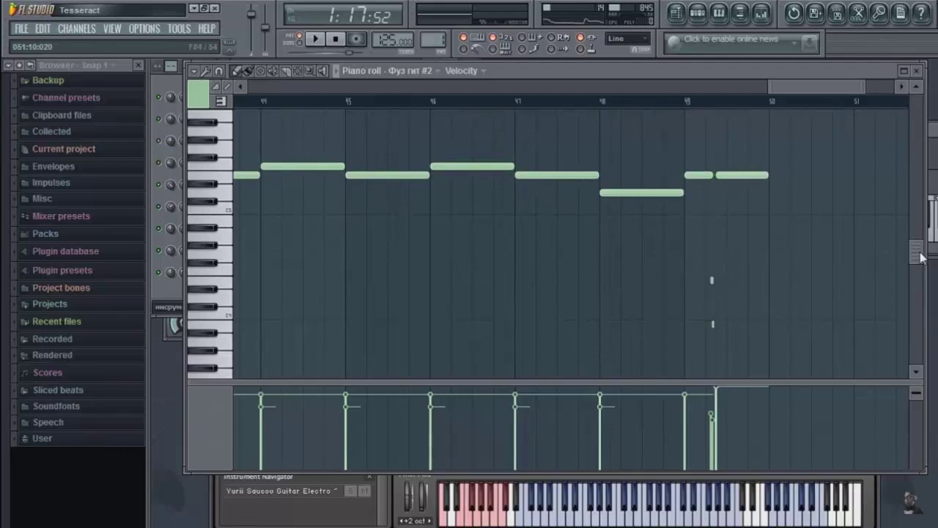
Open the Kontakt bass of the БАС channel and sound a key on its on-screen keyboard.
{"action": "left_click", "coordinate": [179, 89]}
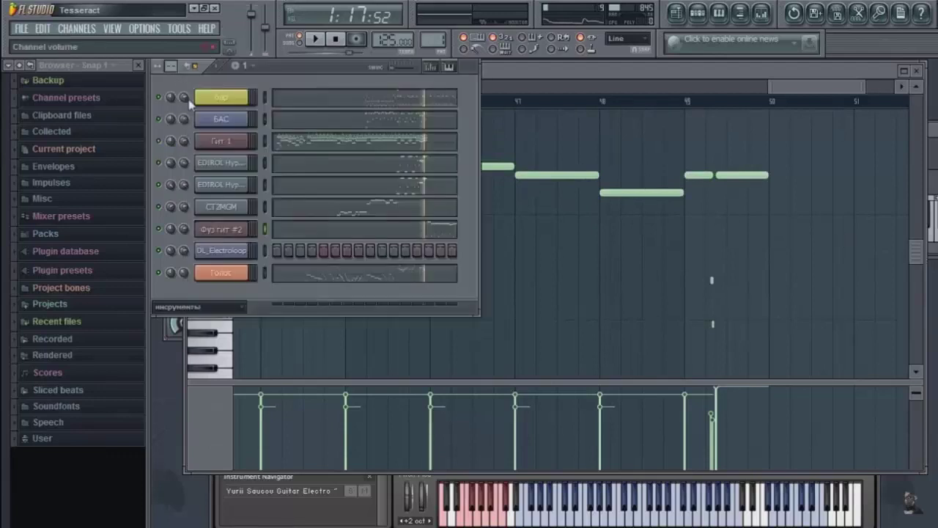
{"action": "left_click", "coordinate": [236, 125]}
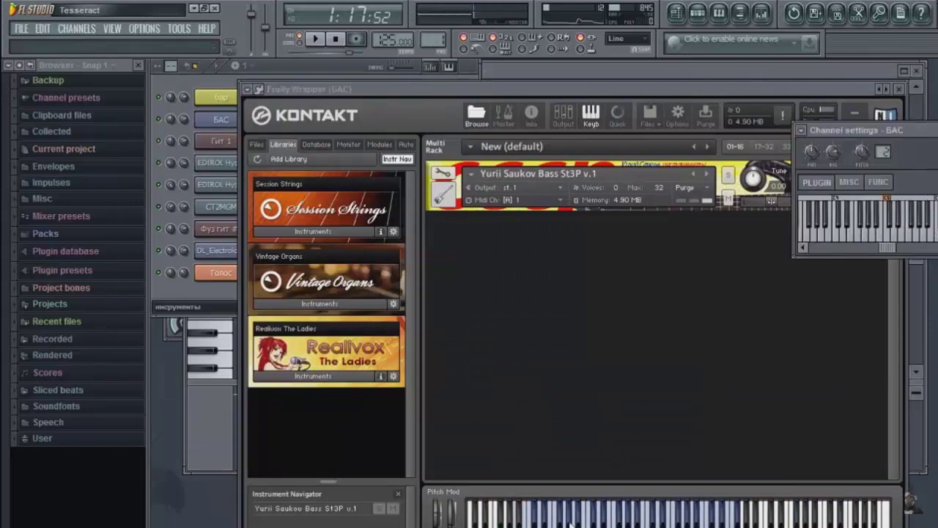
{"action": "left_click", "coordinate": [569, 517]}
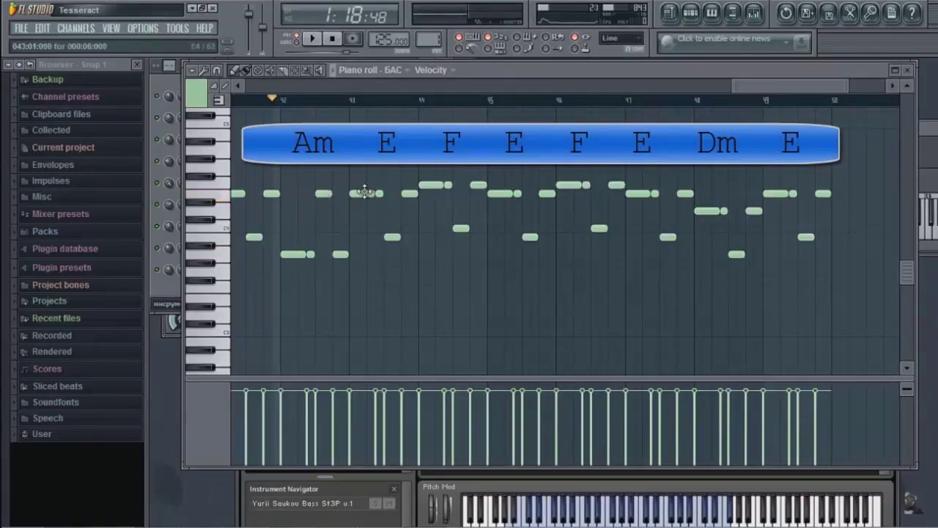
Sound individual БАС notes between bars 43 and 49 in the piano roll, and play the bass part from just before bar 42.
{"action": "left_click", "coordinate": [392, 235]}
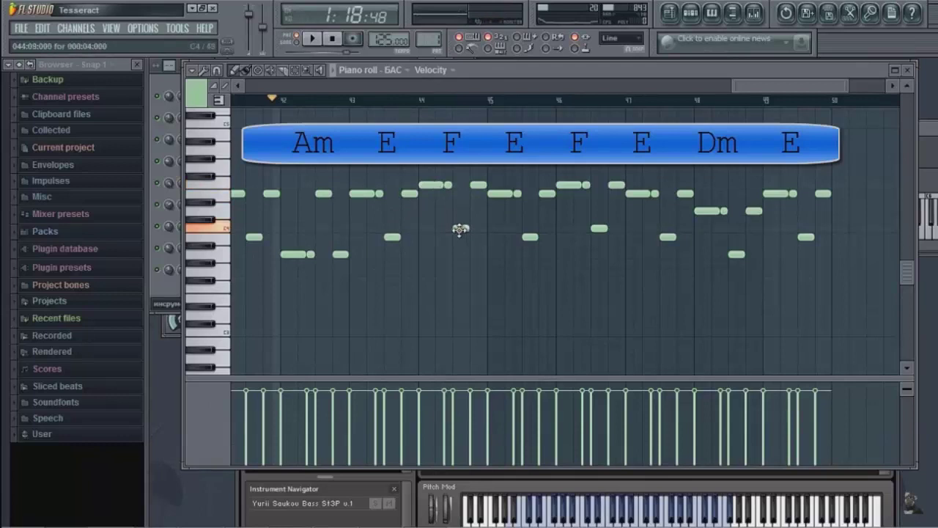
{"action": "left_click", "coordinate": [459, 230]}
{"action": "left_click", "coordinate": [599, 229]}
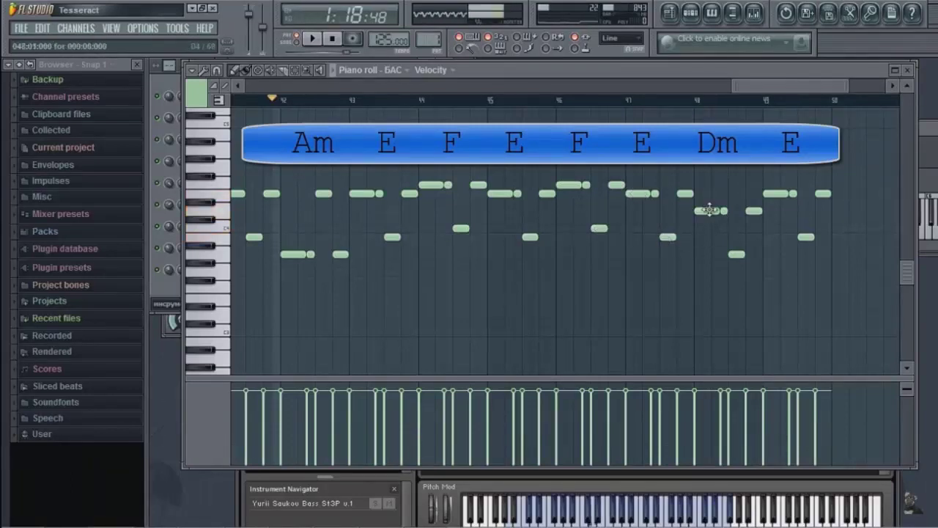
{"action": "left_click", "coordinate": [732, 256]}
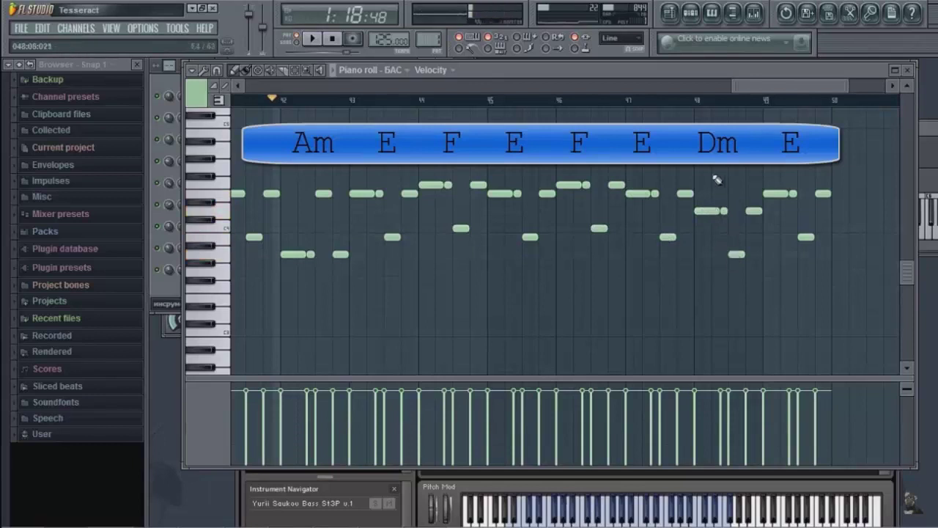
{"action": "left_click", "coordinate": [771, 195]}
{"action": "left_click", "coordinate": [318, 42]}
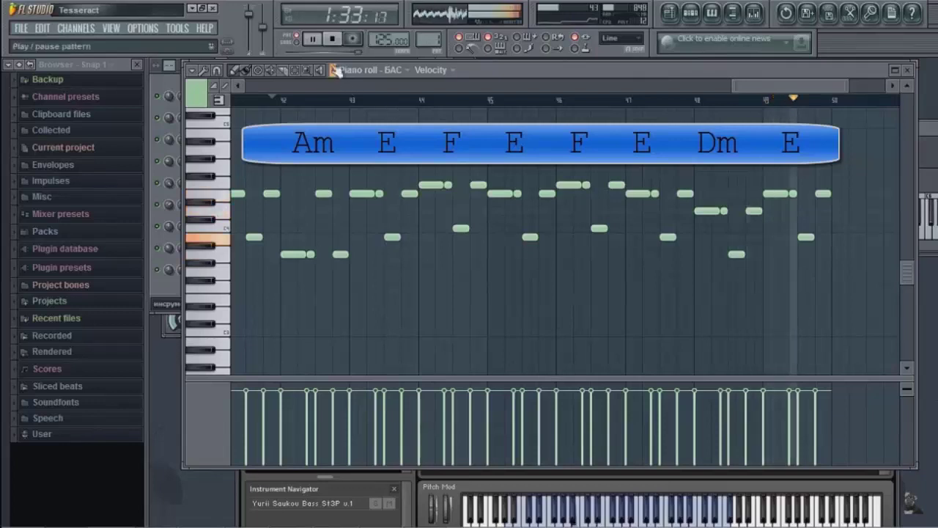
Stop the bass playback, open the Гит 1 part in the piano roll and examine its notes from bar 42 to the end of bar 49.
{"action": "left_click", "coordinate": [317, 45]}
{"action": "left_click", "coordinate": [315, 42]}
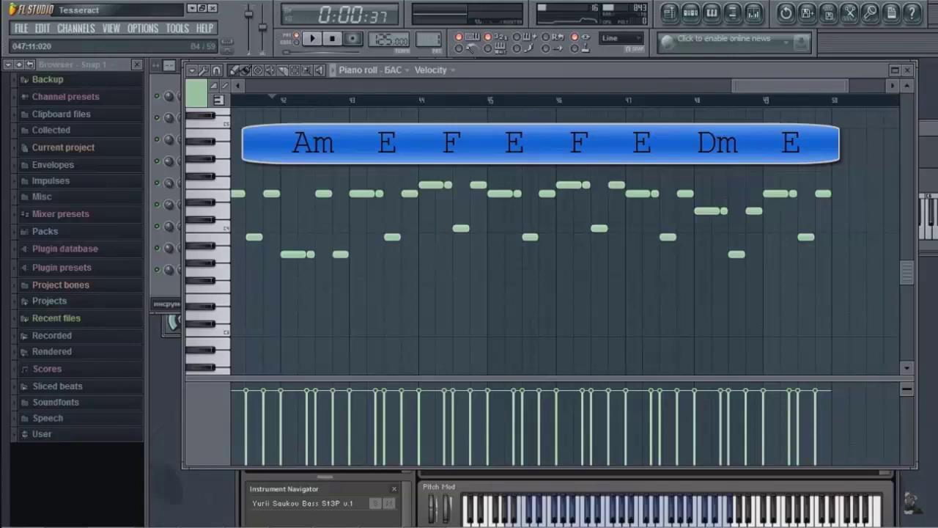
{"action": "key", "text": "F6"}
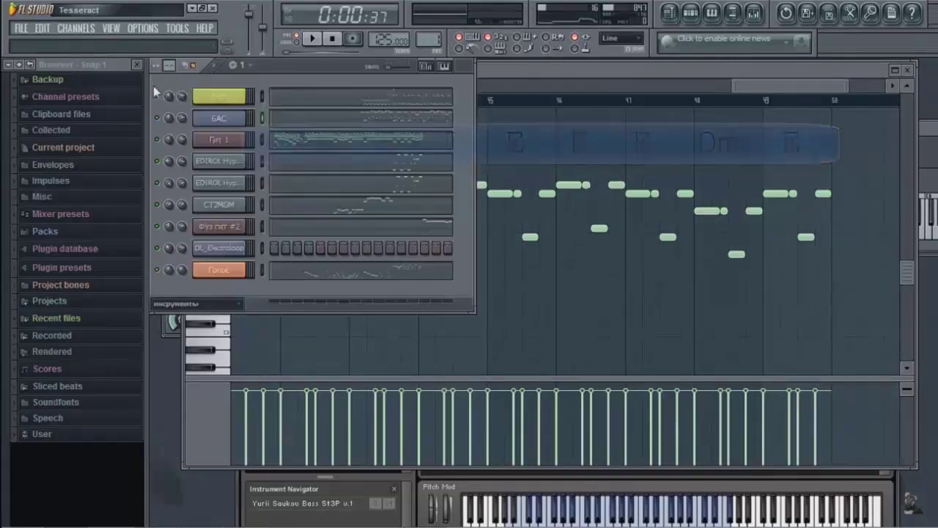
{"action": "left_click", "coordinate": [230, 147]}
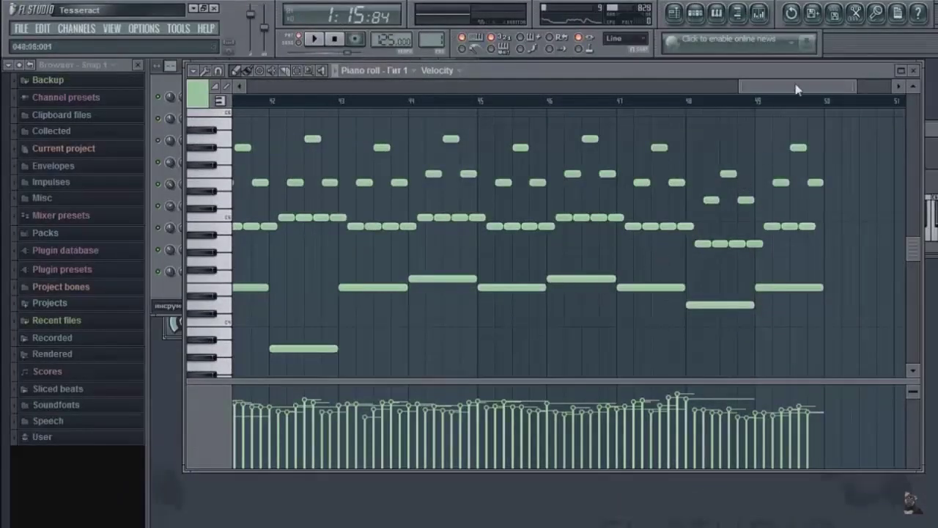
{"action": "left_click_drag", "start_coordinate": [797, 89], "coordinate": [783, 106]}
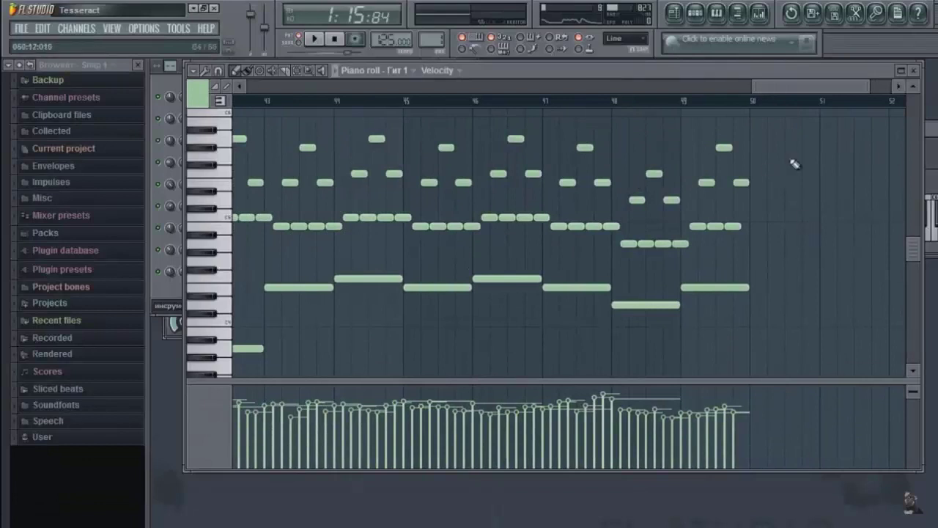
{"action": "left_click", "coordinate": [733, 87]}
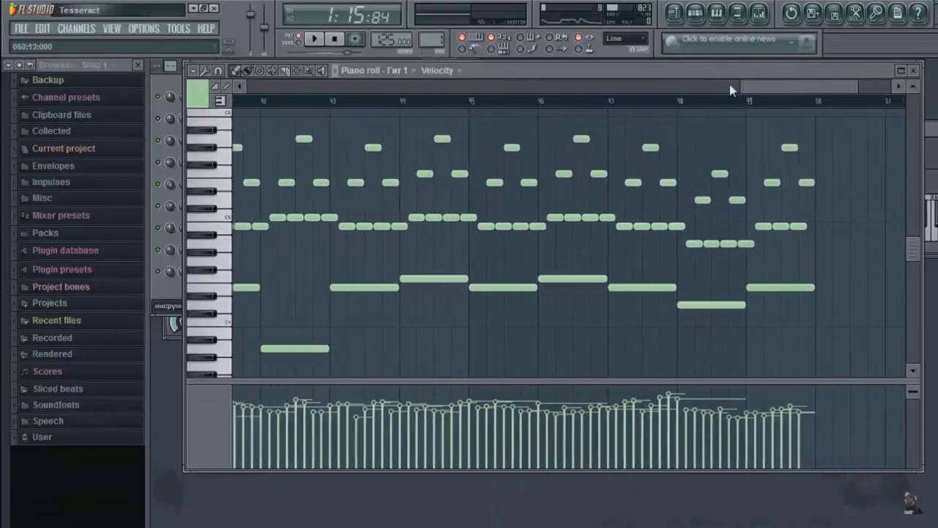
Run the macro that switches smart disable for all plugins.
{"action": "left_click", "coordinate": [179, 31]}
{"action": "mouse_move", "coordinate": [189, 70]}
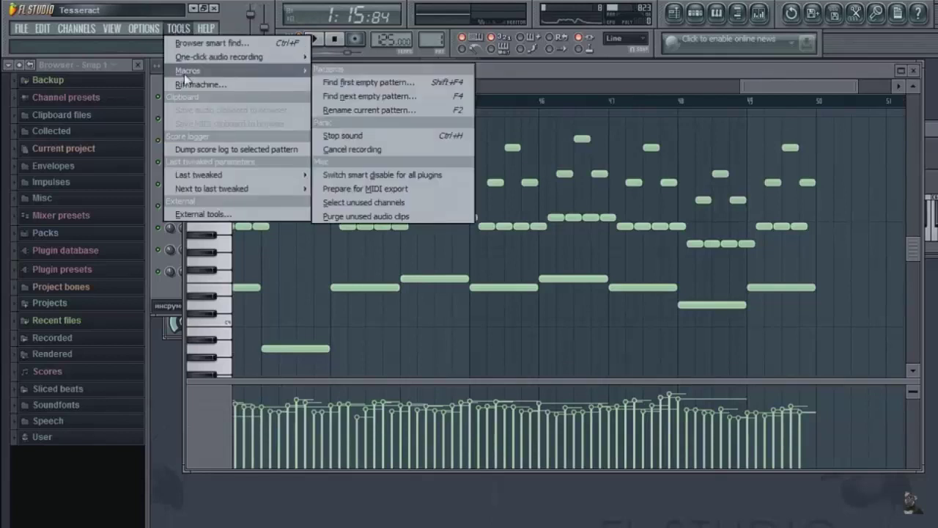
{"action": "left_click", "coordinate": [391, 174]}
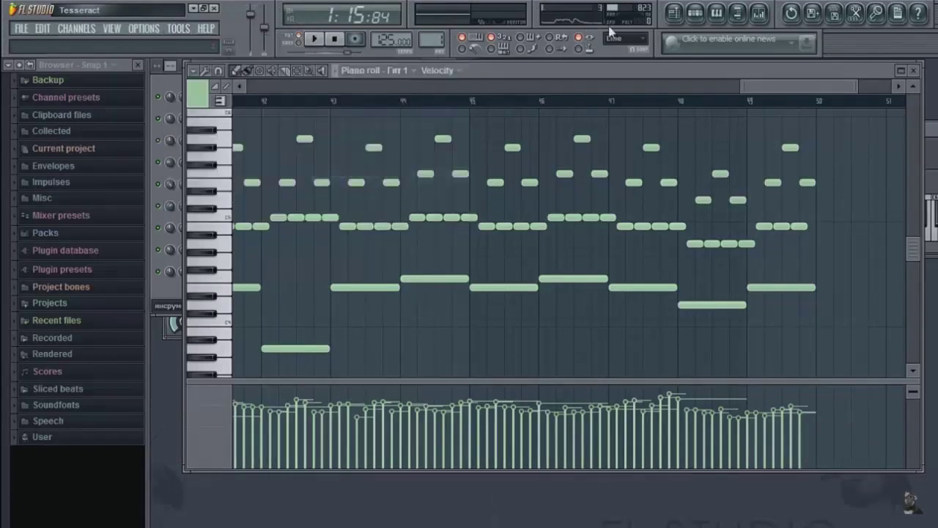
Play the Гит 1 part from the middle of bar 40 to near the end of bar 49, and stop the playback.
{"action": "left_click_drag", "start_coordinate": [754, 92], "coordinate": [722, 92]}
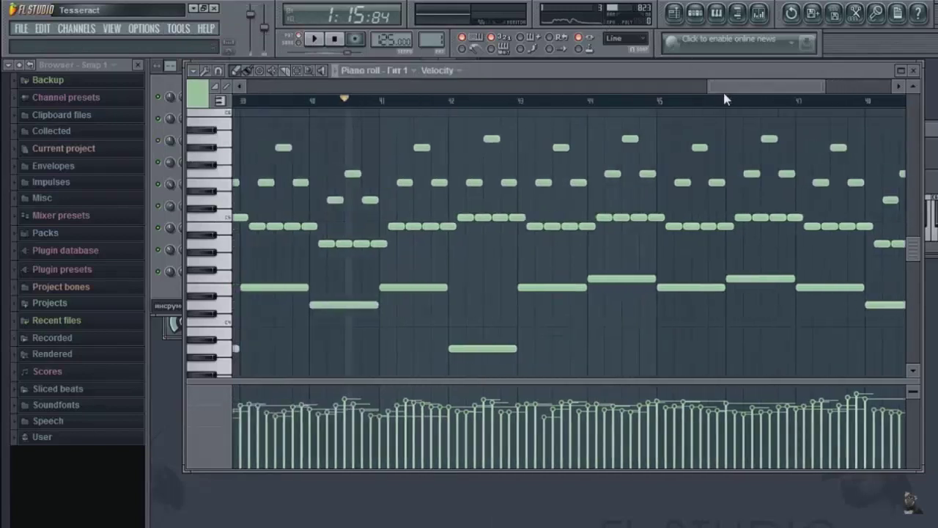
{"action": "left_click", "coordinate": [314, 39]}
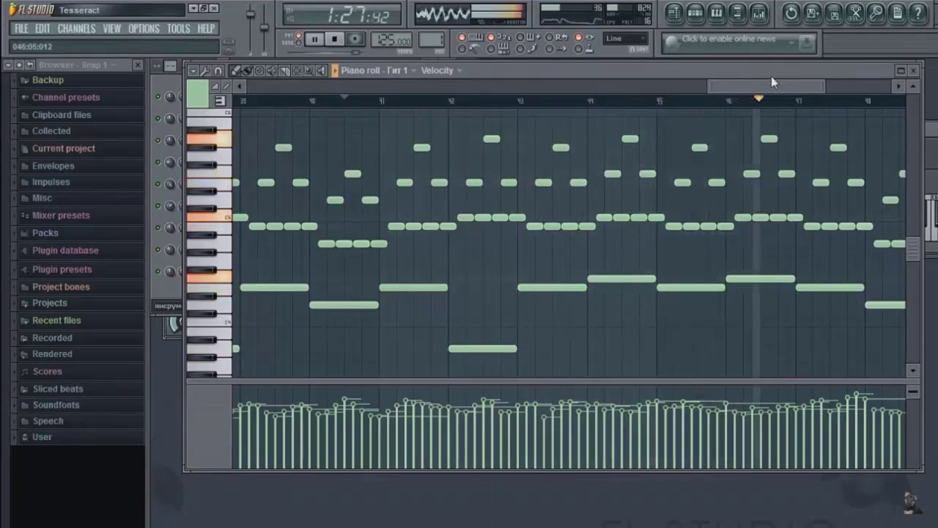
{"action": "left_click_drag", "start_coordinate": [769, 88], "coordinate": [813, 92]}
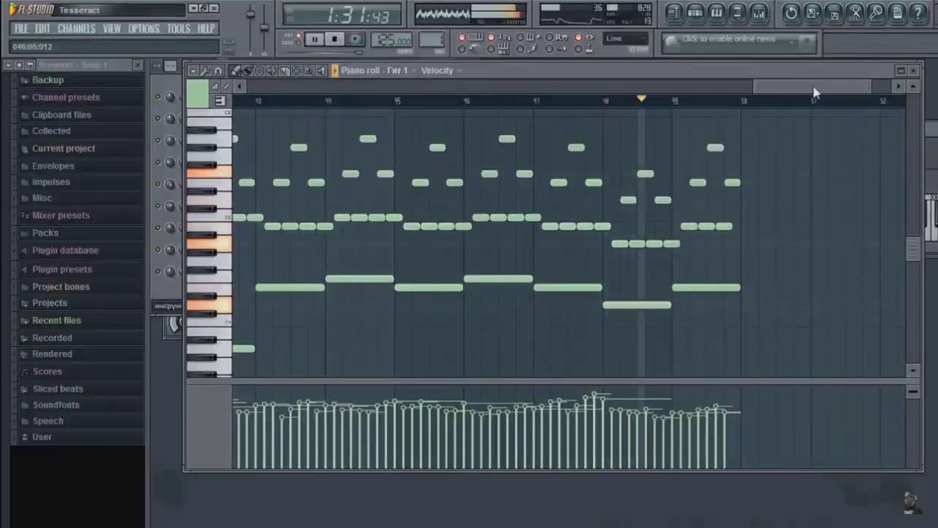
{"action": "left_click", "coordinate": [318, 44]}
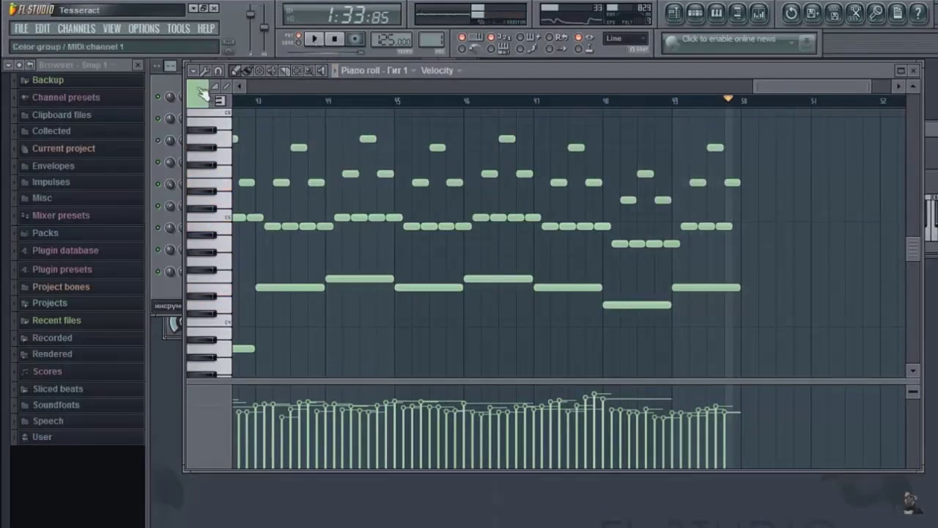
Open the first EDIROL Hyper Canvas part in the piano roll and examine its low notes before bar 42 and its chords through bar 49.
{"action": "left_click", "coordinate": [176, 84]}
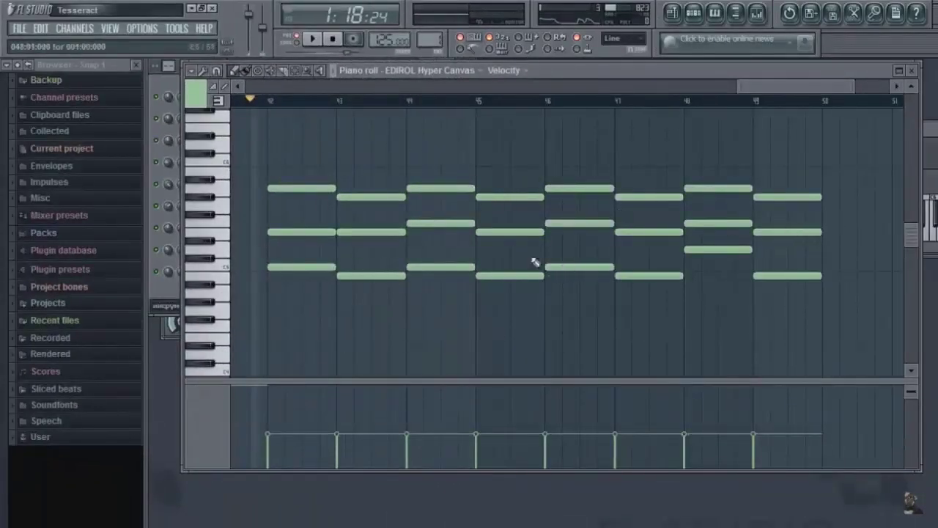
{"action": "left_click", "coordinate": [158, 135]}
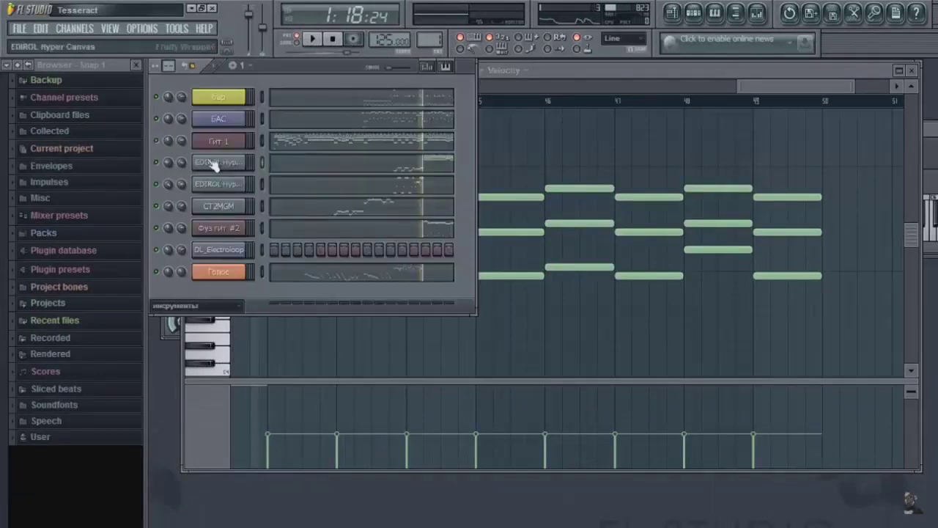
{"action": "left_click", "coordinate": [598, 69]}
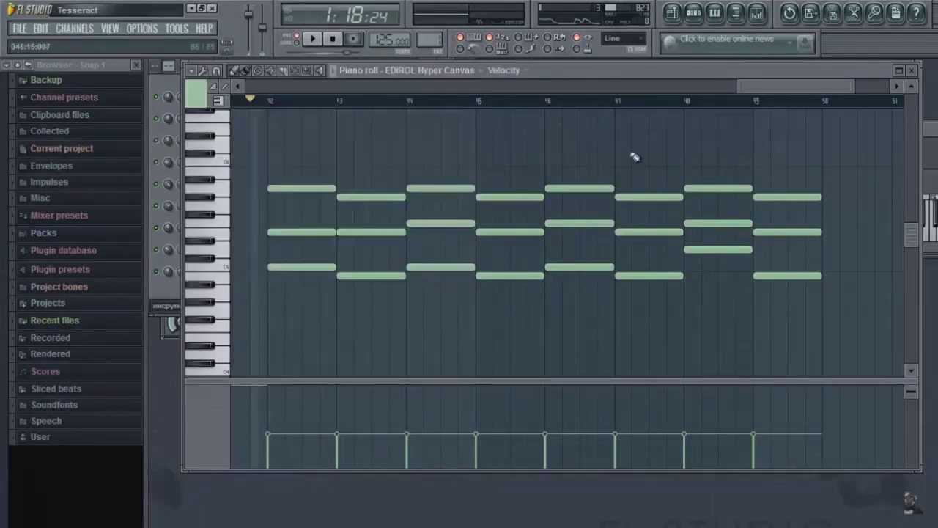
{"action": "left_click_drag", "start_coordinate": [779, 88], "coordinate": [732, 91]}
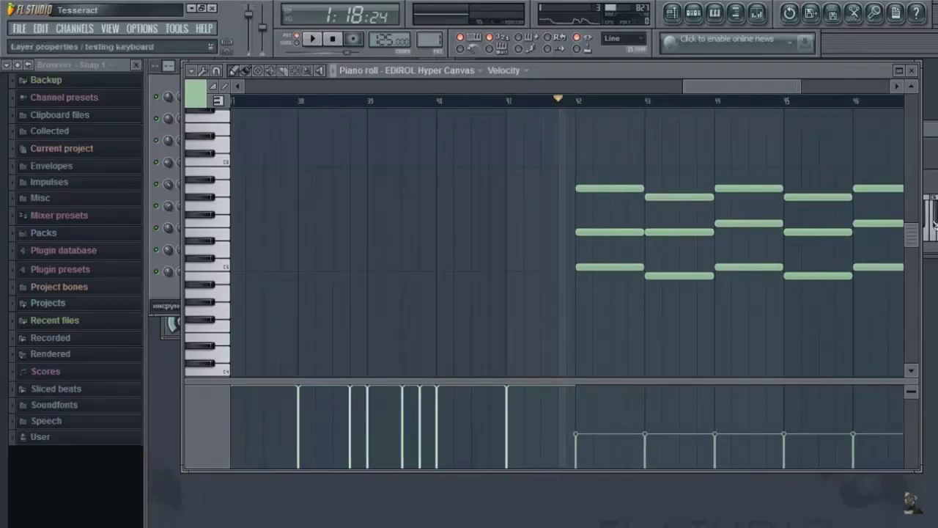
{"action": "scroll", "coordinate": [916, 236], "scroll_direction": "down", "scroll_amount": 4}
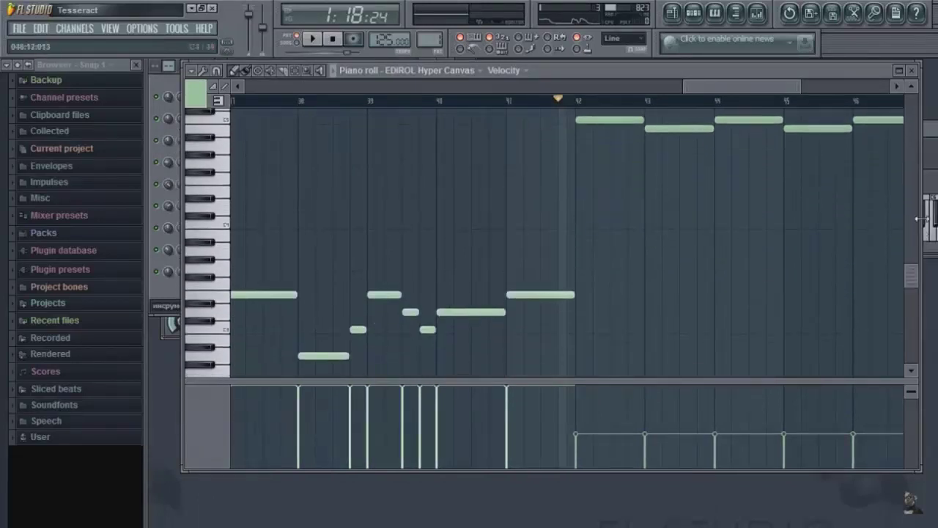
{"action": "scroll", "coordinate": [912, 282], "scroll_direction": "up", "scroll_amount": 7}
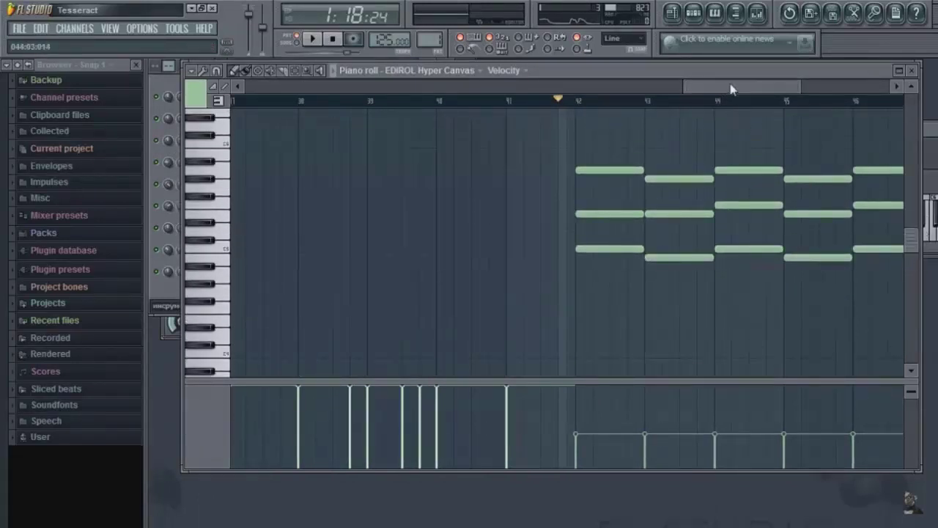
{"action": "left_click_drag", "start_coordinate": [731, 89], "coordinate": [759, 99]}
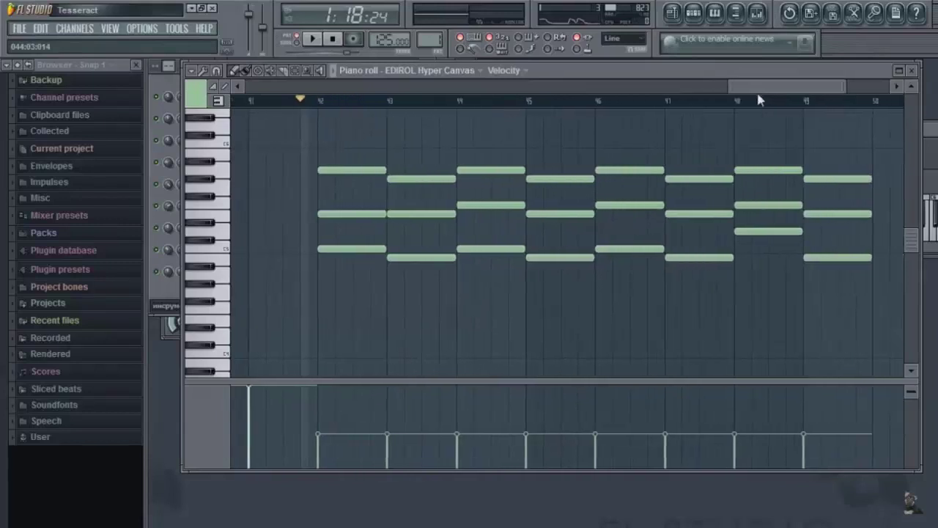
Play the EDIROL Hyper Canvas chords from just before bar 42 through bar 49, and stop with the whole chord sequence in view.
{"action": "key", "text": "space"}
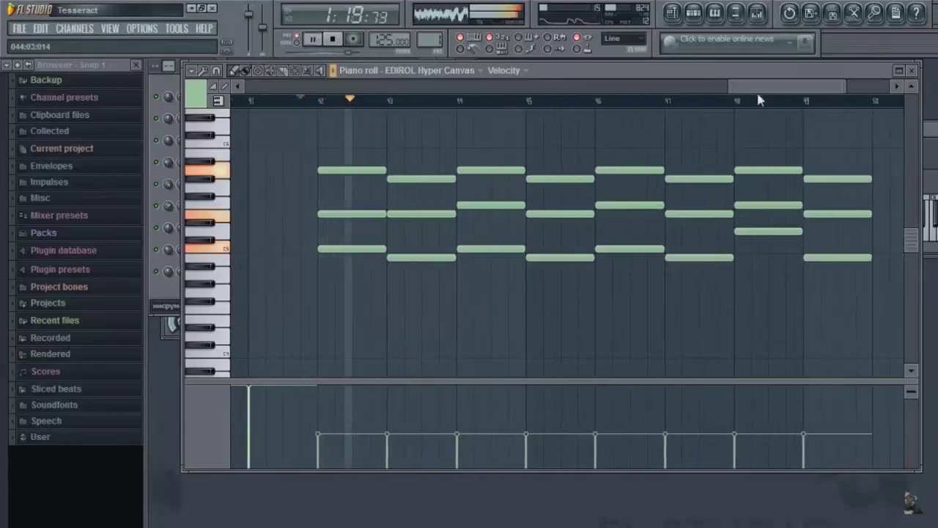
{"action": "left_click_drag", "start_coordinate": [763, 92], "coordinate": [771, 94]}
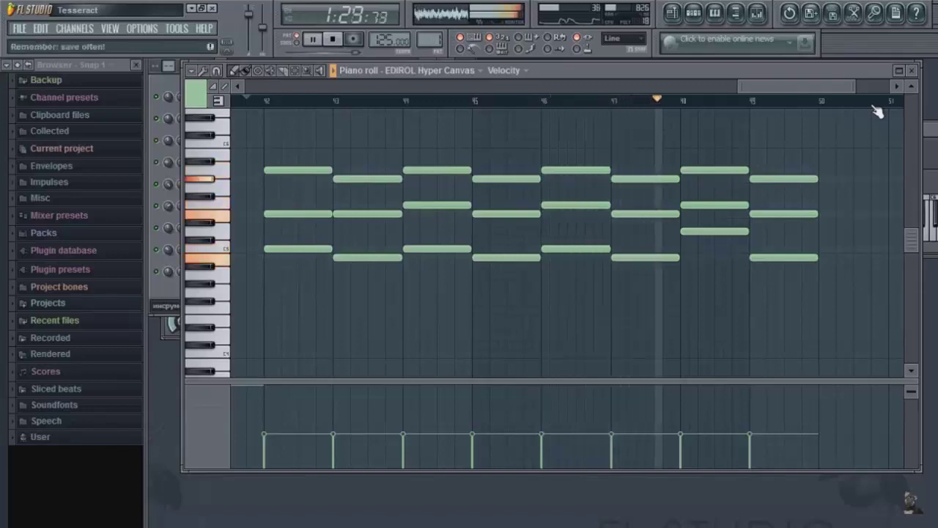
{"action": "left_click", "coordinate": [317, 43]}
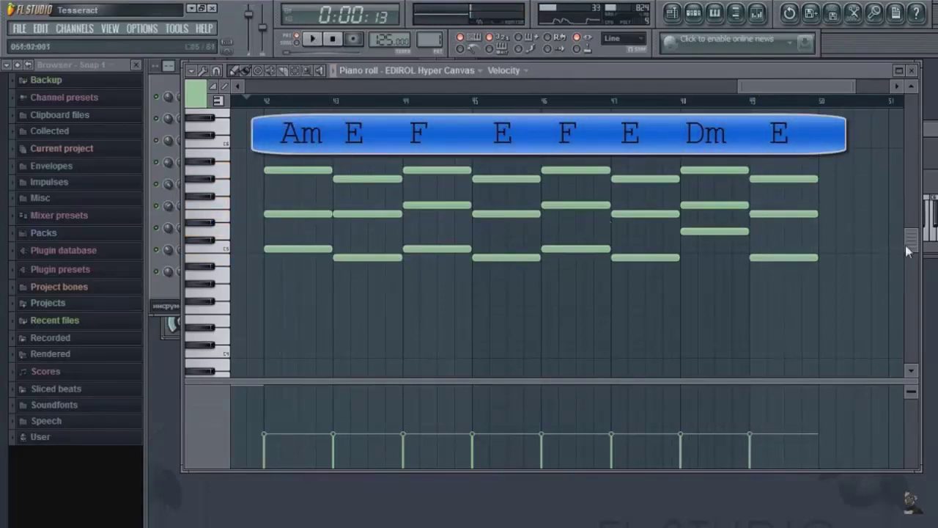
{"action": "scroll", "coordinate": [913, 241], "scroll_direction": "up", "scroll_amount": 3}
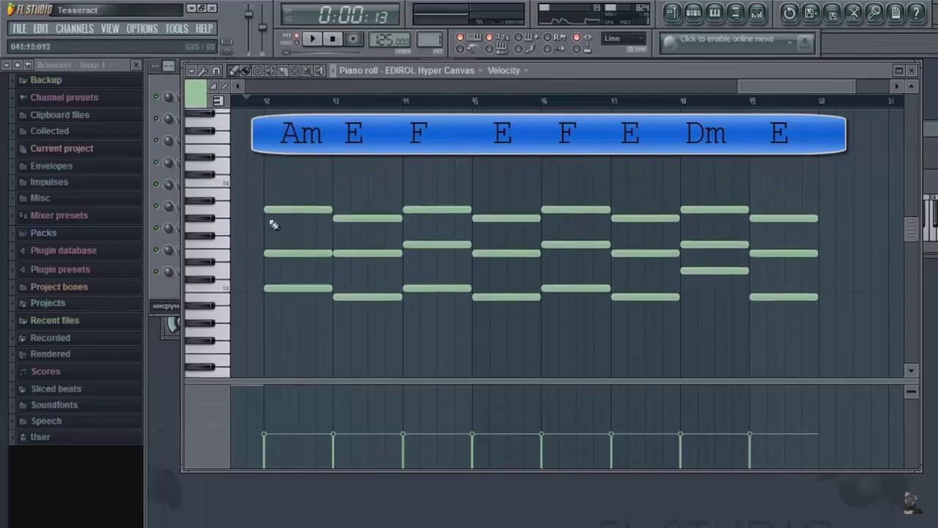